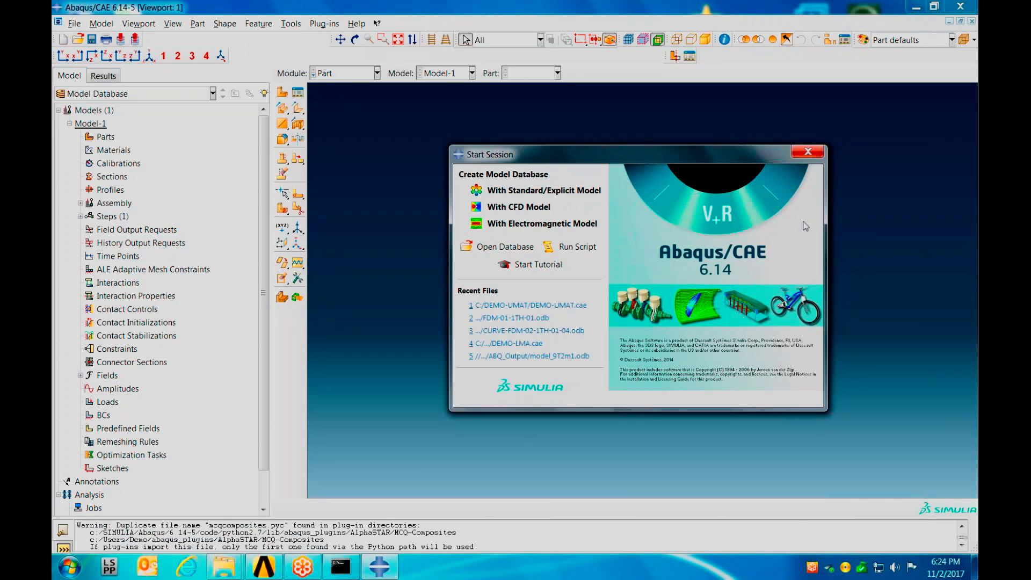
Close the Start Session window to reveal the empty Model-1 viewport
{"action": "left_click", "coordinate": [811, 153]}
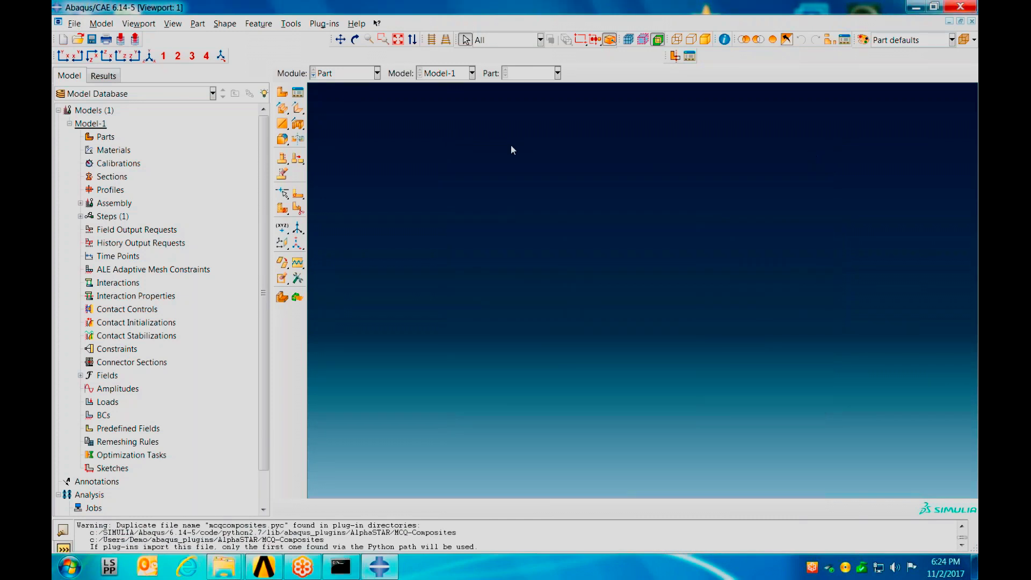
Set the work directory to C:\UMAT-Plug-In-Project
{"action": "left_click", "coordinate": [74, 24]}
{"action": "left_click", "coordinate": [107, 98]}
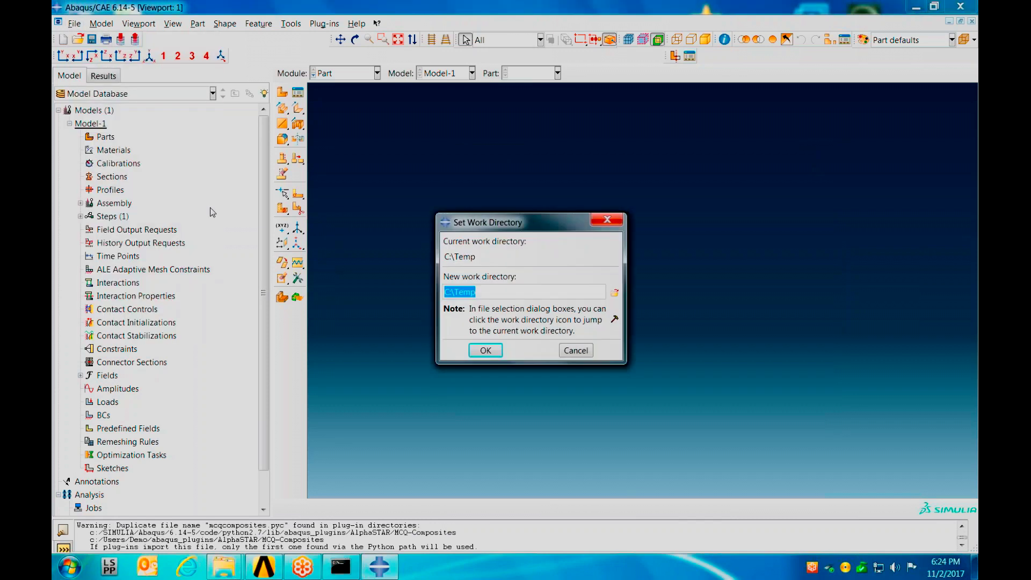
{"action": "left_click", "coordinate": [486, 293]}
{"action": "key", "text": "BackSpace"}
{"action": "key", "text": "BackSpace"}
{"action": "key", "text": "BackSpace"}
{"action": "key", "text": "BackSpace"}
{"action": "type", "text": "UMAT-Plug-In-Project"}
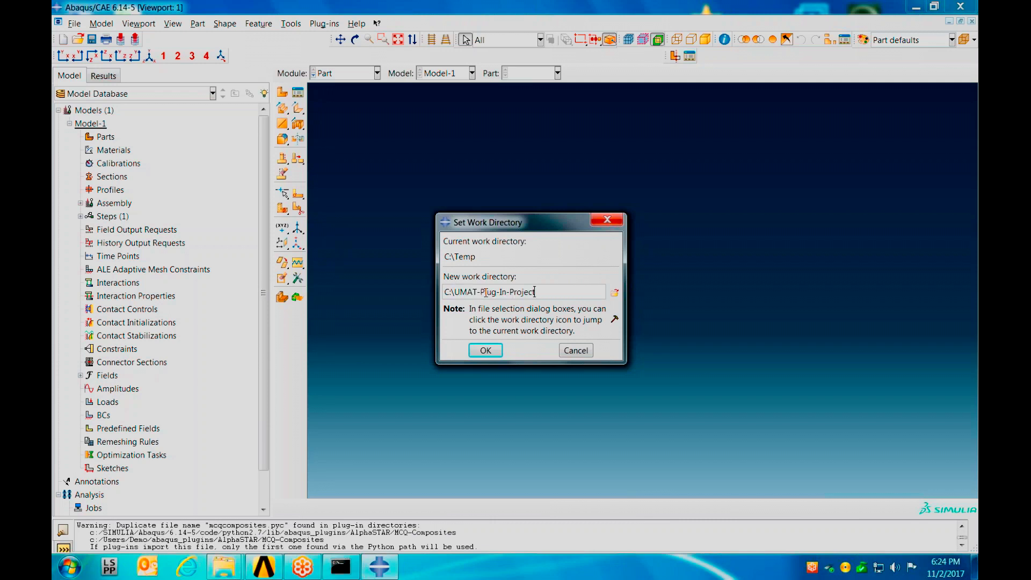
{"action": "left_click", "coordinate": [485, 350]}
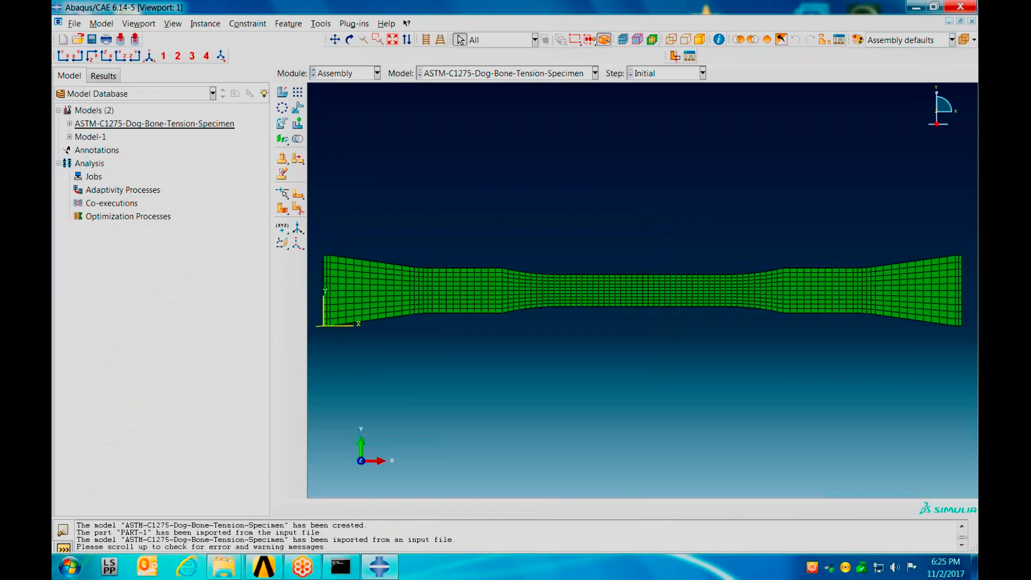
Expand ASTM-C1275-Dog-Bone-Tension-Specimen, its Assembly, and the Sets node in the model tree
{"action": "left_click", "coordinate": [69, 124]}
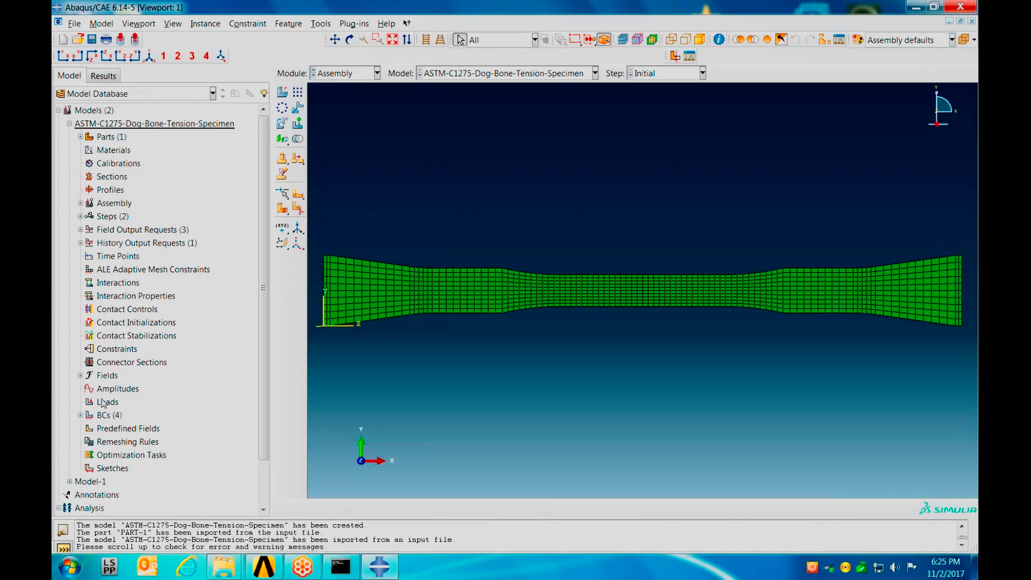
{"action": "left_click", "coordinate": [81, 203]}
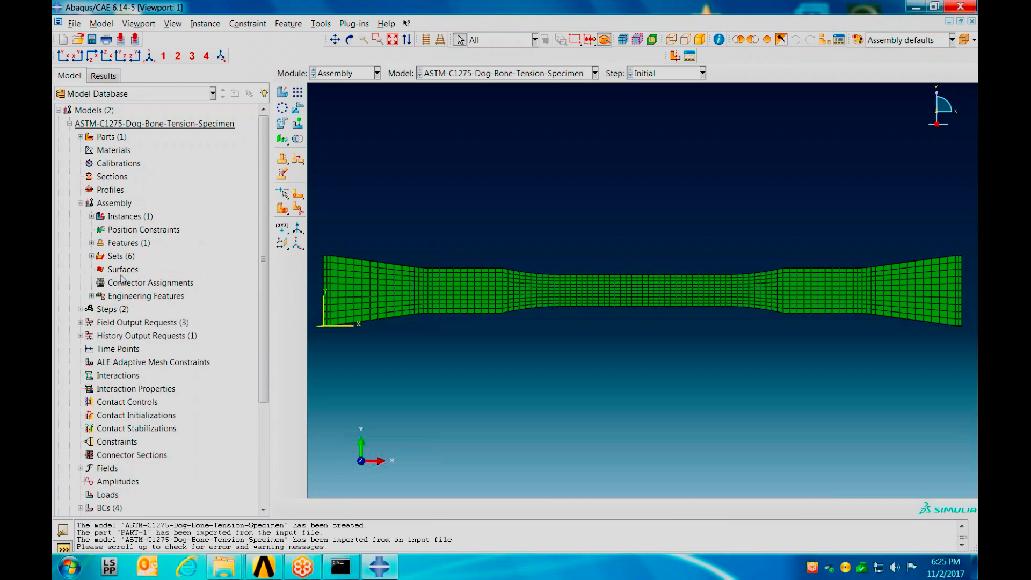
{"action": "left_click", "coordinate": [92, 256]}
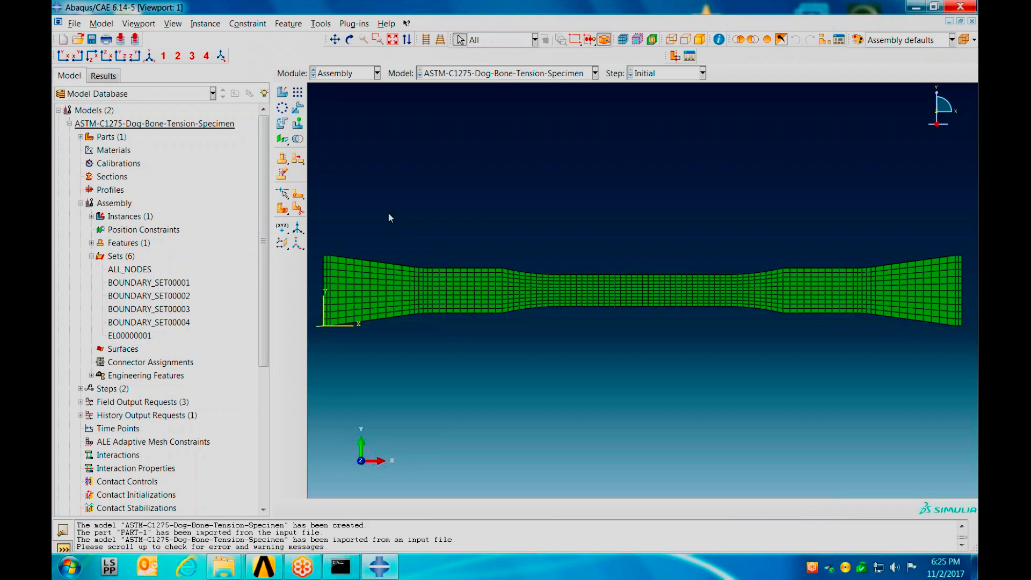
Launch the MCQ-Composites plug-in for Prepare ABAQUS UMAT Material Properties in Inch-Second-Pound units
{"action": "left_click", "coordinate": [358, 27]}
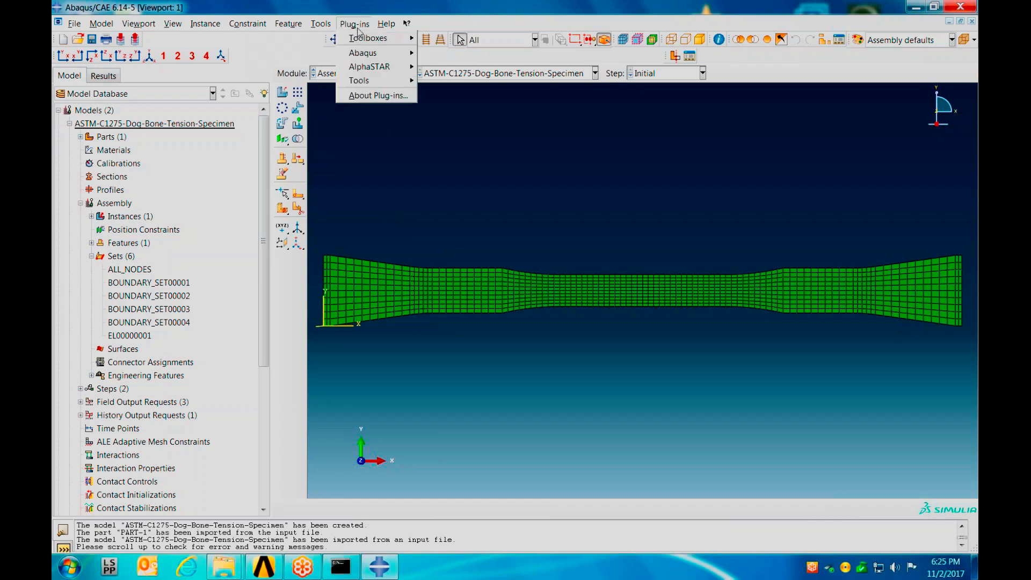
{"action": "mouse_move", "coordinate": [383, 67]}
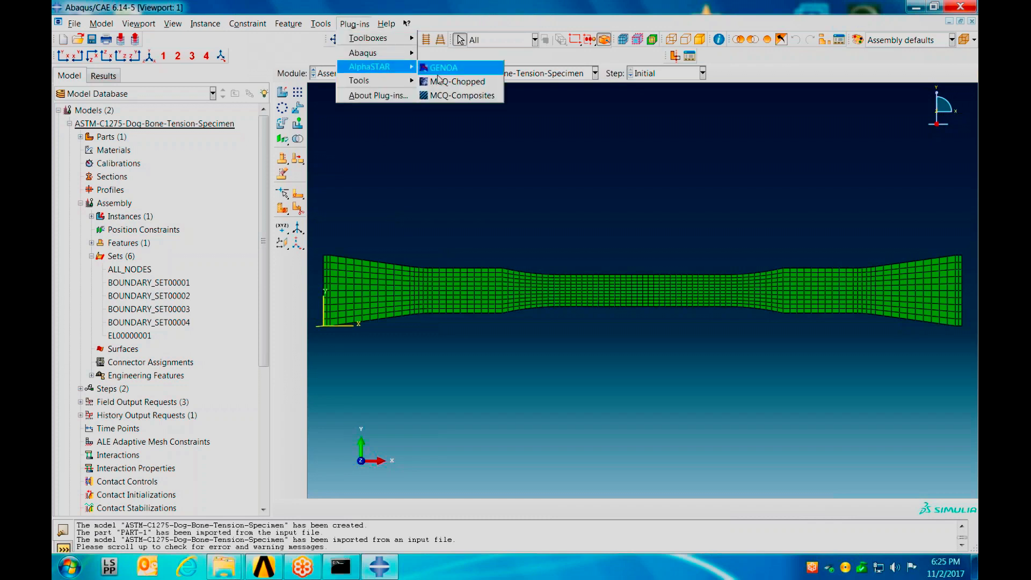
{"action": "left_click", "coordinate": [444, 96]}
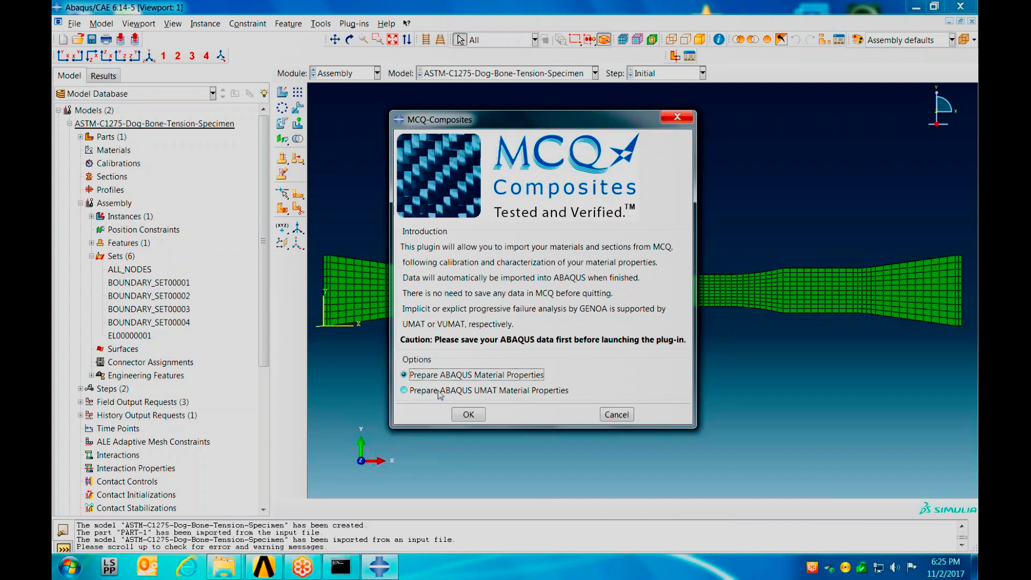
{"action": "left_click", "coordinate": [404, 391]}
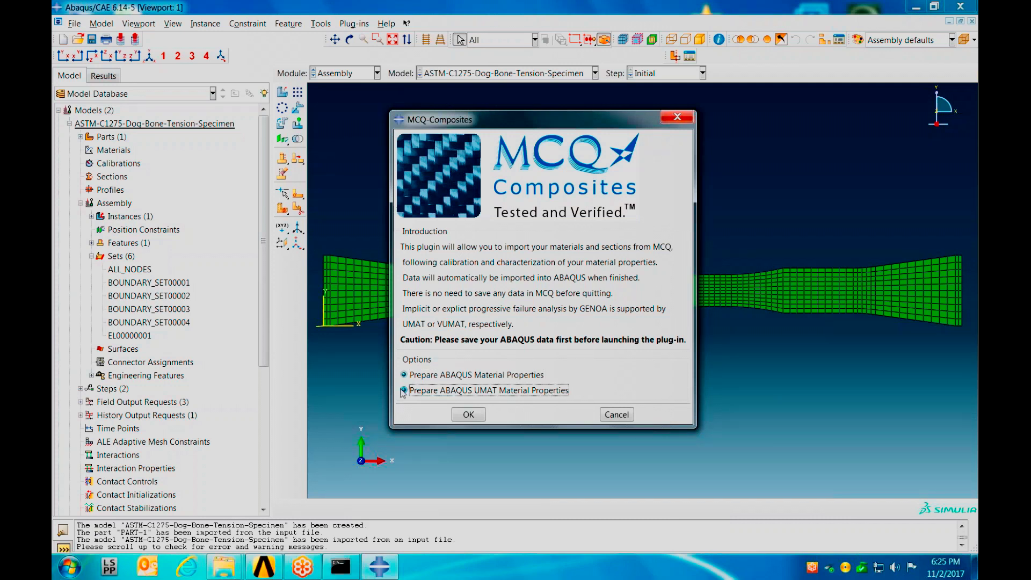
{"action": "left_click", "coordinate": [468, 415]}
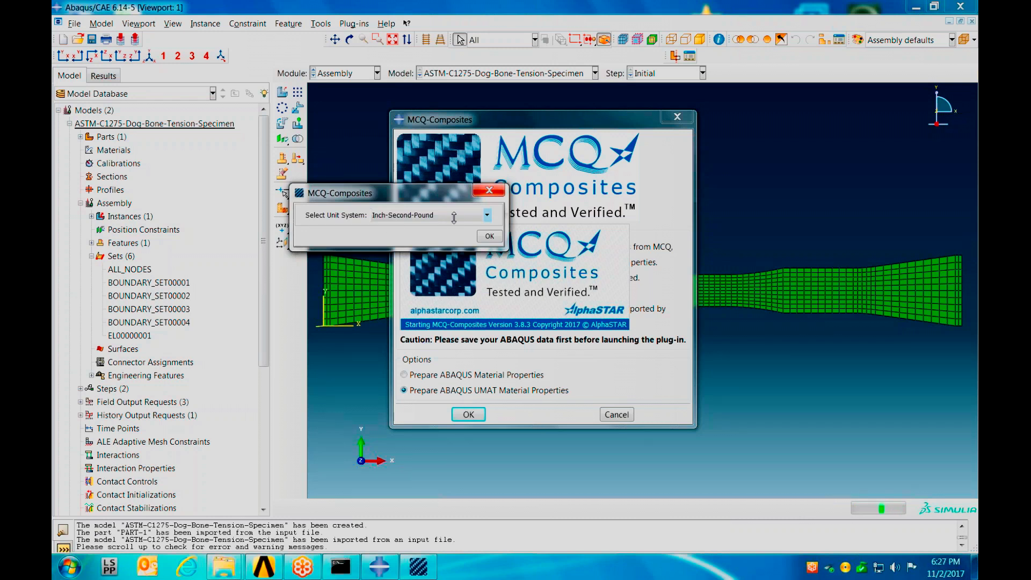
{"action": "left_click", "coordinate": [489, 237]}
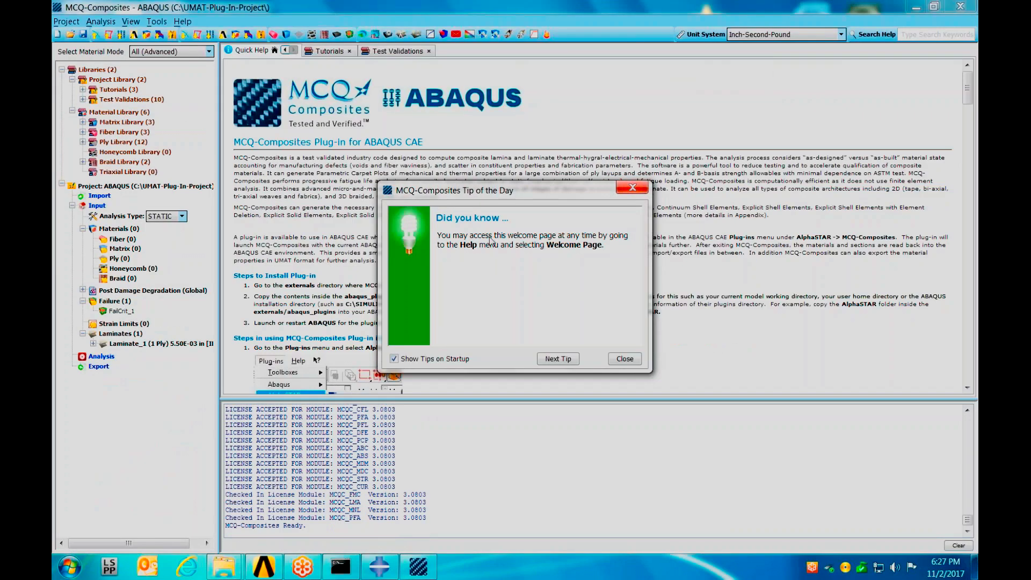
Import laminates from Input\Cross-Ply-Laminate-Linear.inp in the dog-bone specimen folder
{"action": "left_click", "coordinate": [632, 188]}
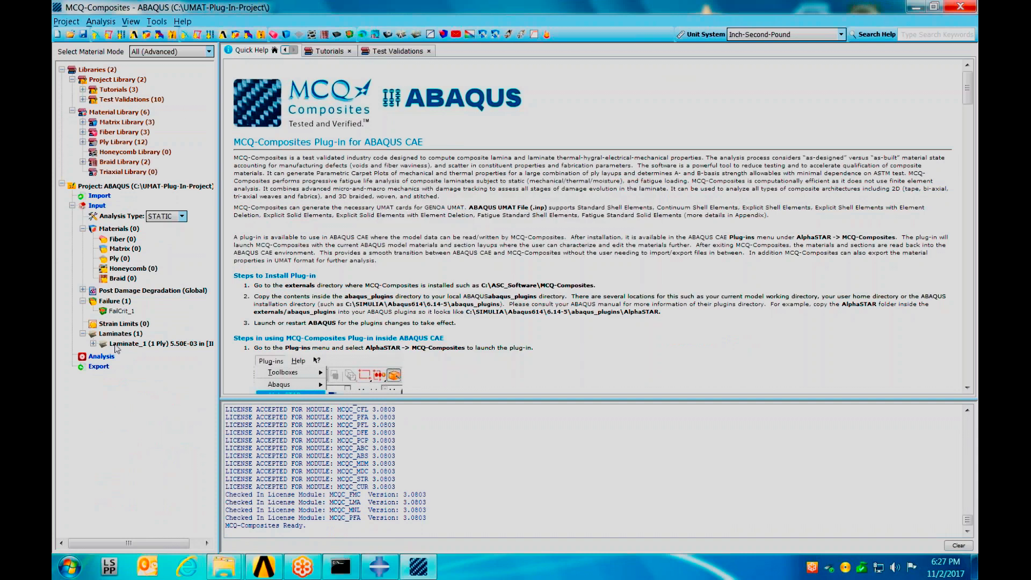
{"action": "right_click", "coordinate": [117, 344]}
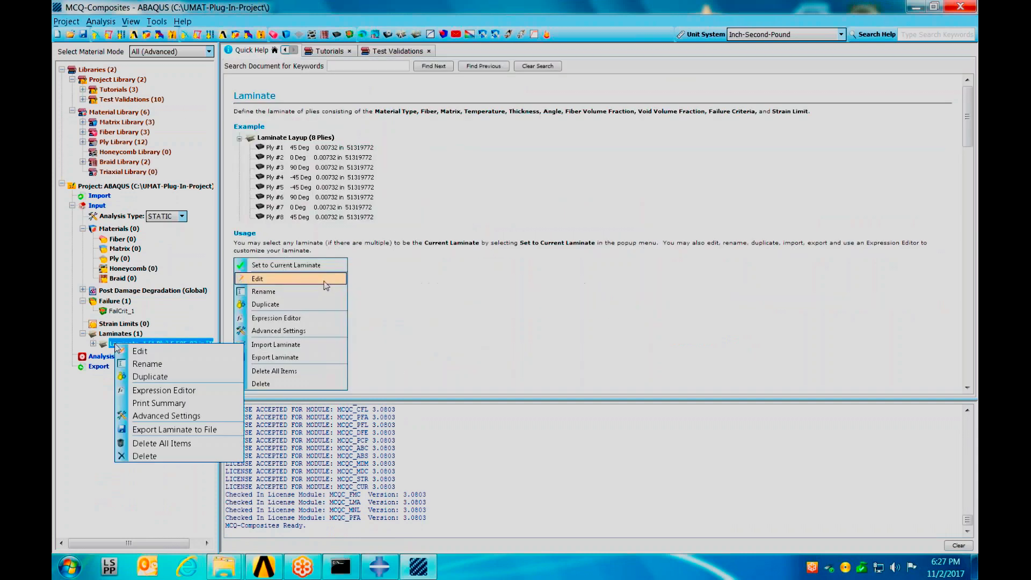
{"action": "left_click", "coordinate": [100, 413]}
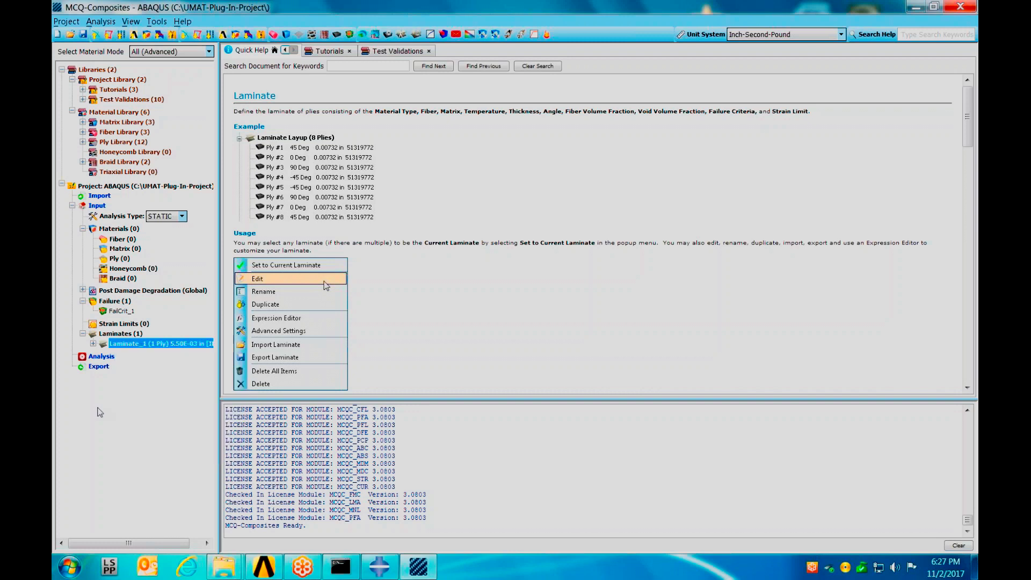
{"action": "right_click", "coordinate": [124, 337]}
{"action": "left_click", "coordinate": [175, 359]}
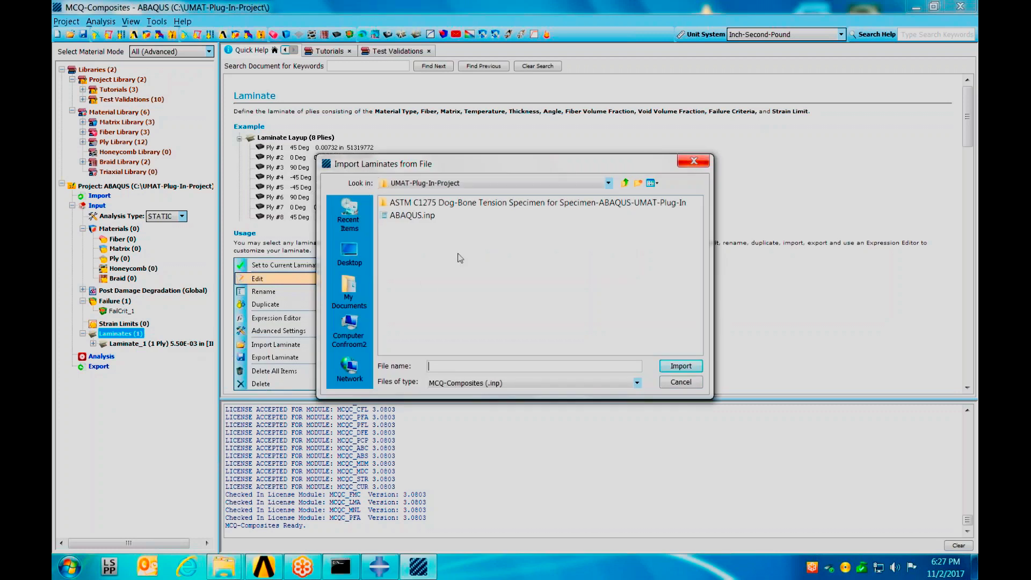
{"action": "double_click", "coordinate": [479, 204]}
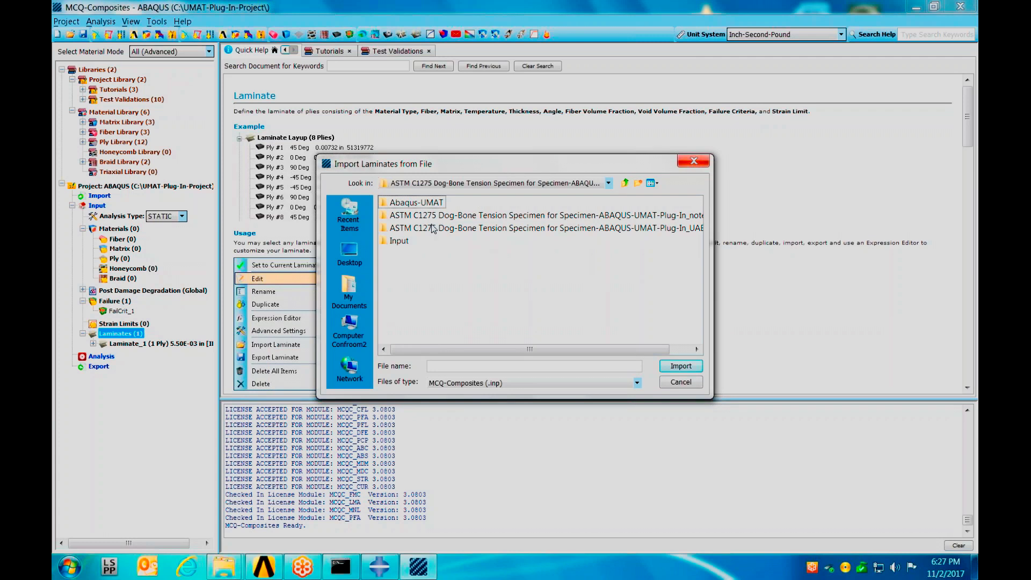
{"action": "double_click", "coordinate": [404, 241]}
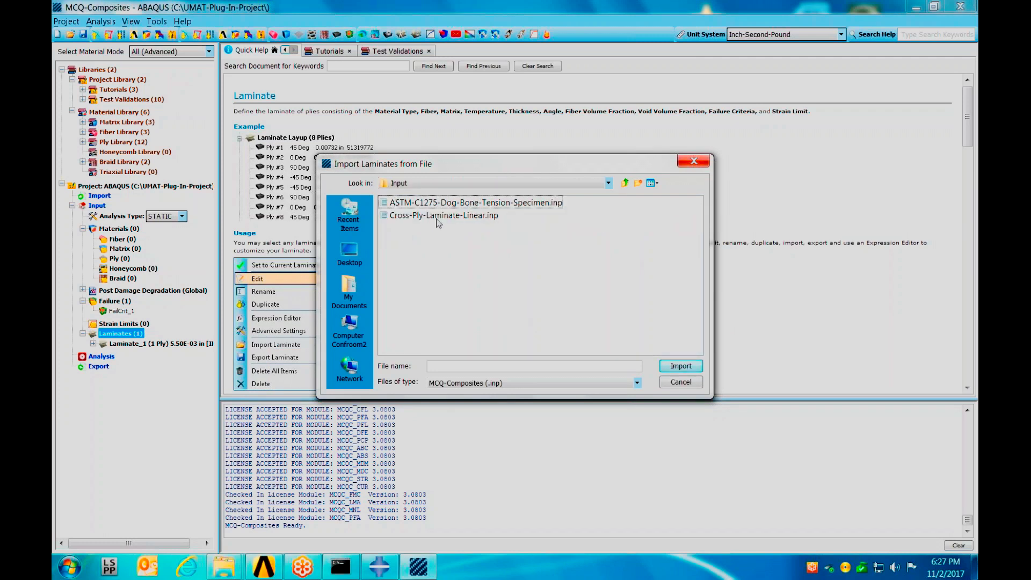
{"action": "double_click", "coordinate": [437, 217]}
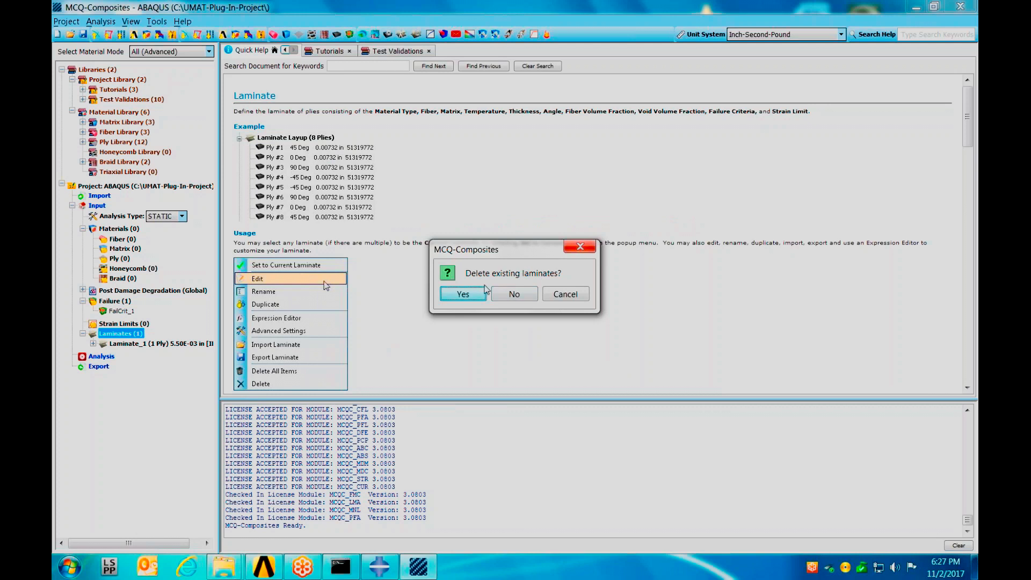
Confirm deleting existing laminates and materials and importing the file's materials
{"action": "left_click", "coordinate": [455, 295]}
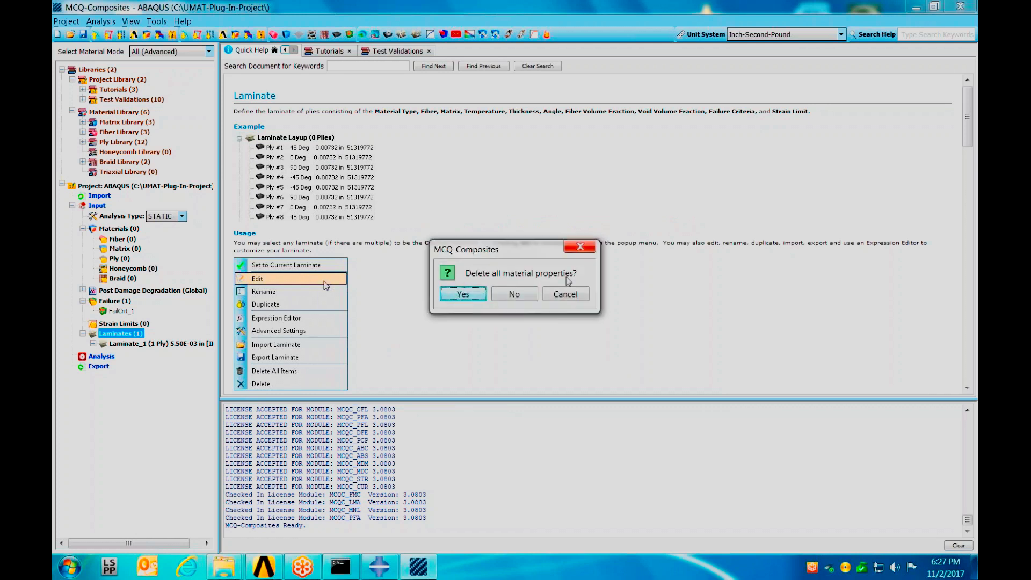
{"action": "left_click", "coordinate": [467, 296]}
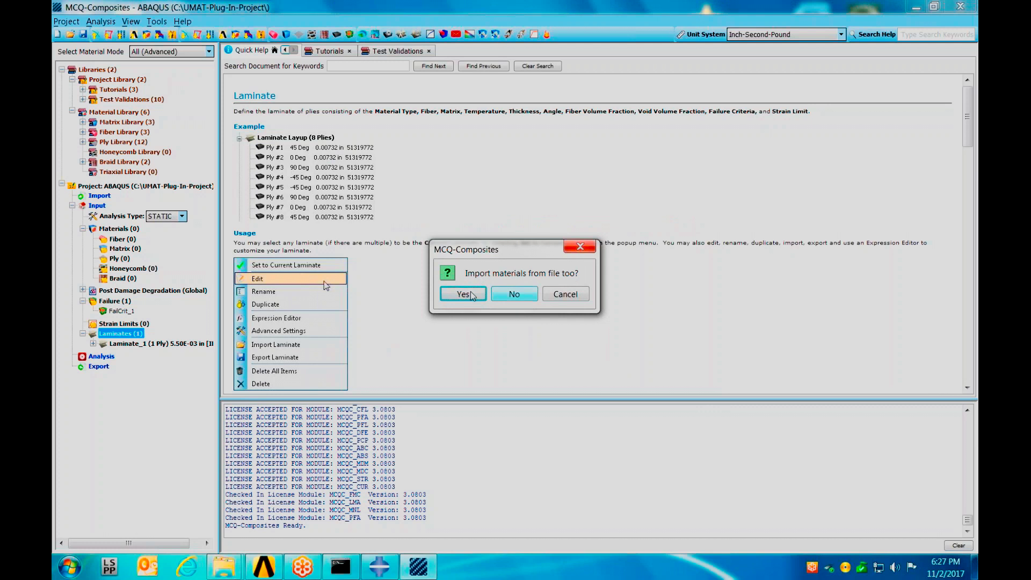
{"action": "left_click", "coordinate": [469, 293]}
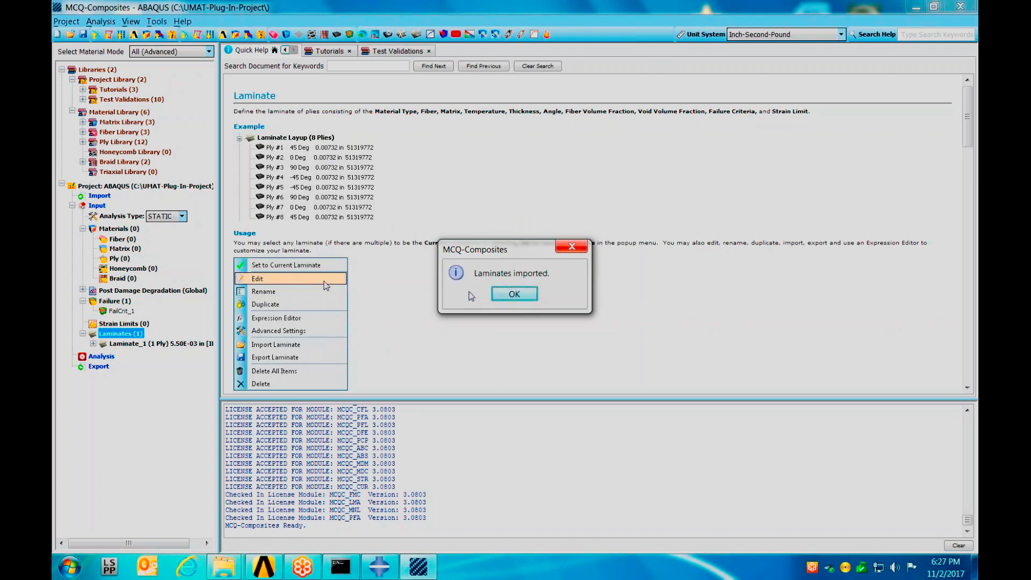
{"action": "left_click", "coordinate": [513, 293]}
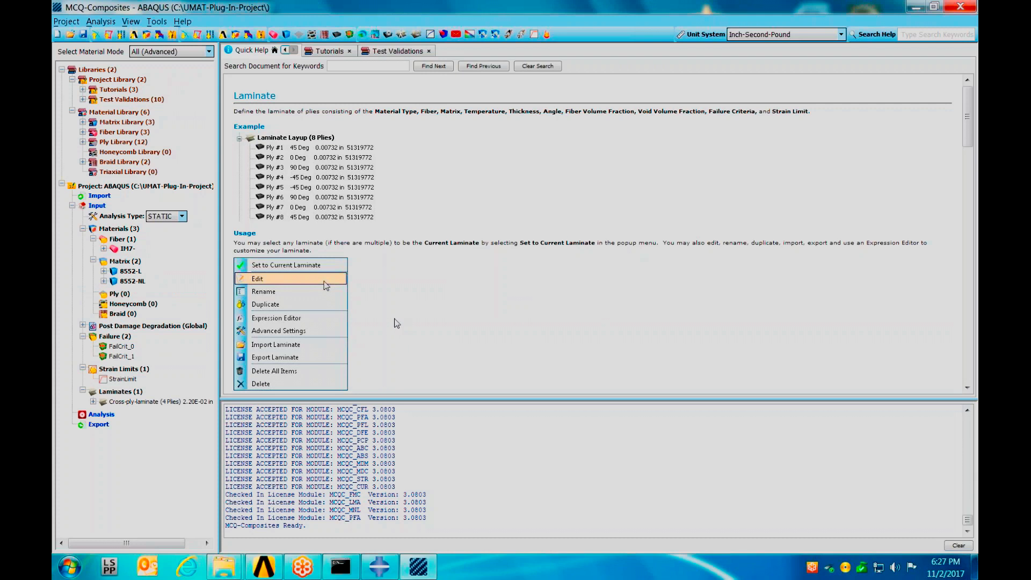
Save the project and export it to Abaqus UMAT as Standard Shell Elements
{"action": "left_click", "coordinate": [60, 22]}
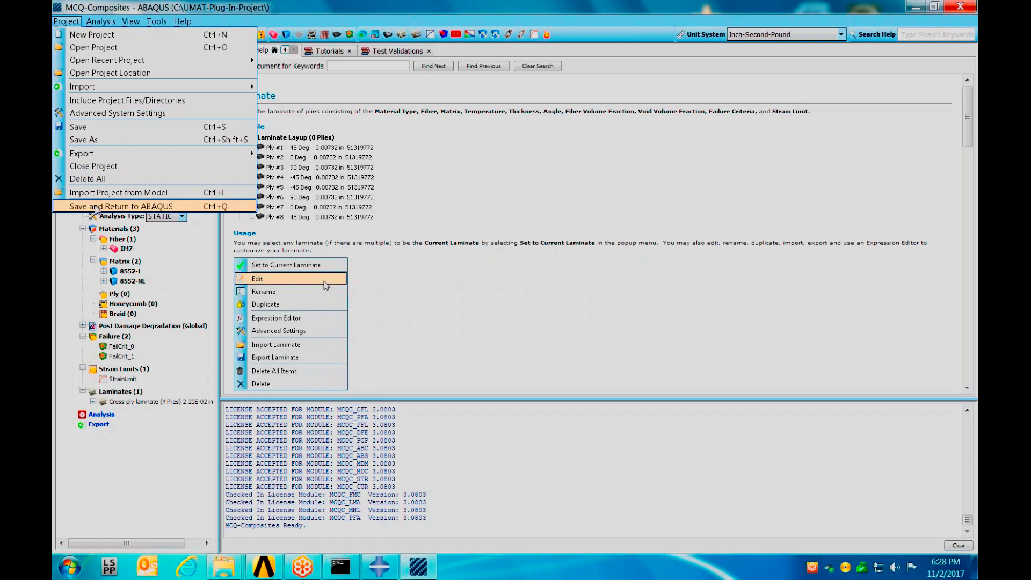
{"action": "left_click", "coordinate": [155, 443]}
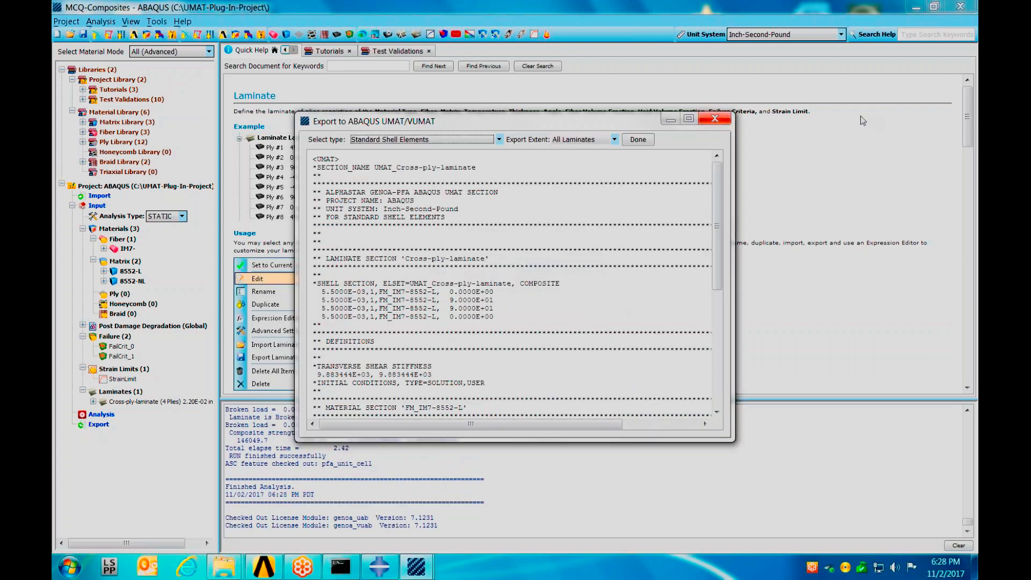
{"action": "left_click", "coordinate": [358, 142]}
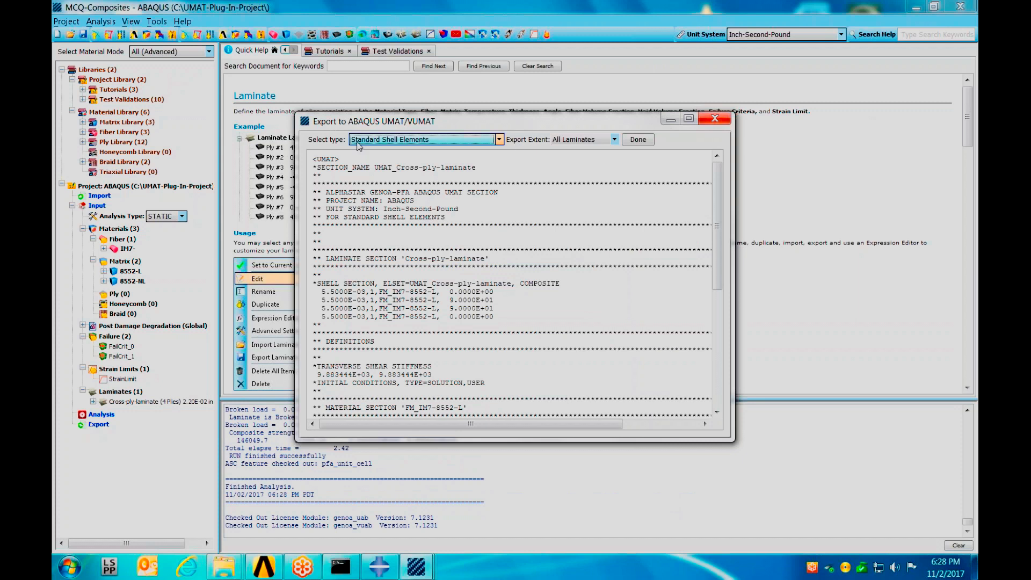
{"action": "left_click", "coordinate": [387, 153]}
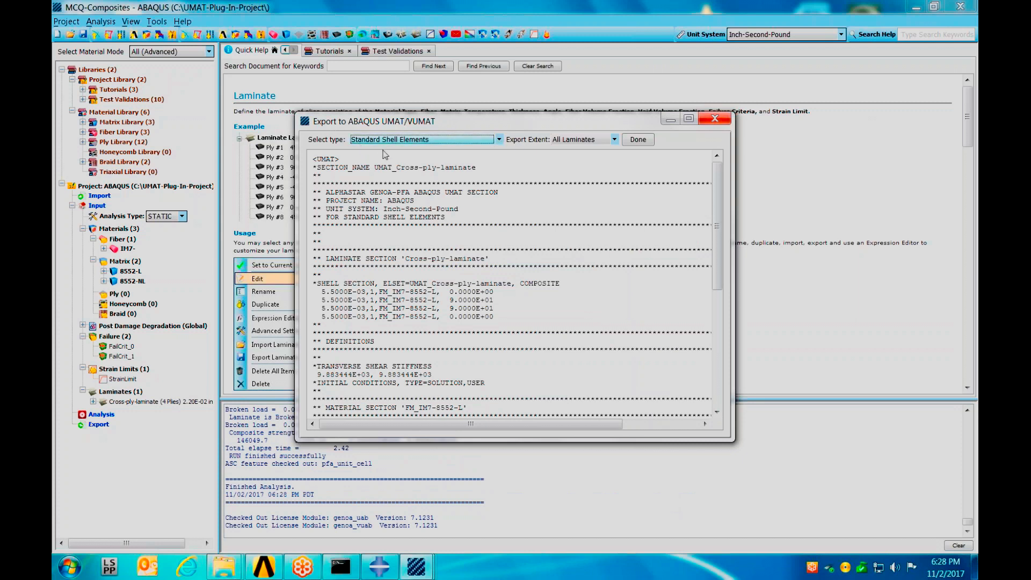
{"action": "left_click", "coordinate": [637, 139]}
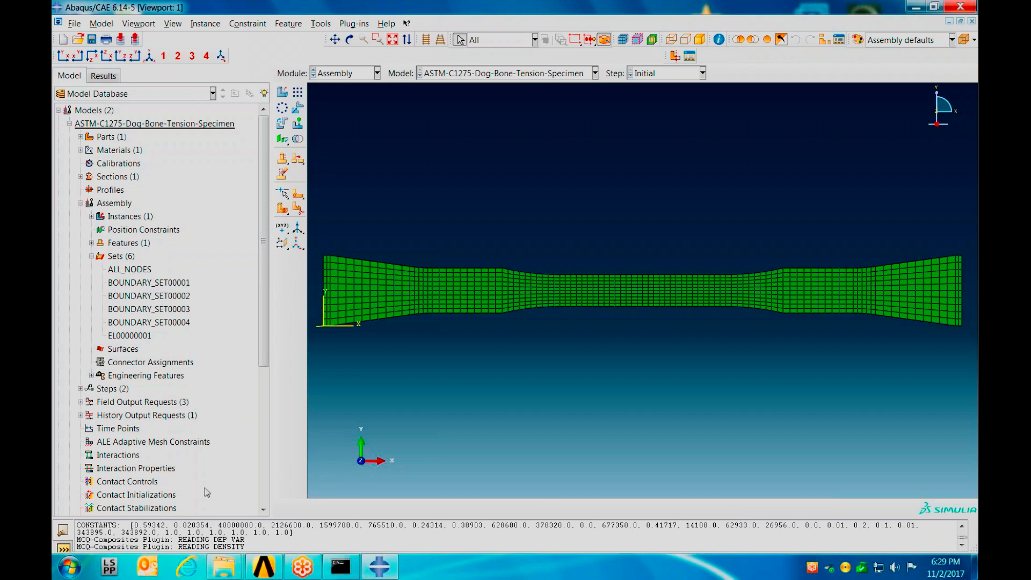
Save the model database as DEMO.cae in C:\UMAT-Plug-In-Project
{"action": "left_click_drag", "start_coordinate": [263, 363], "coordinate": [263, 419]}
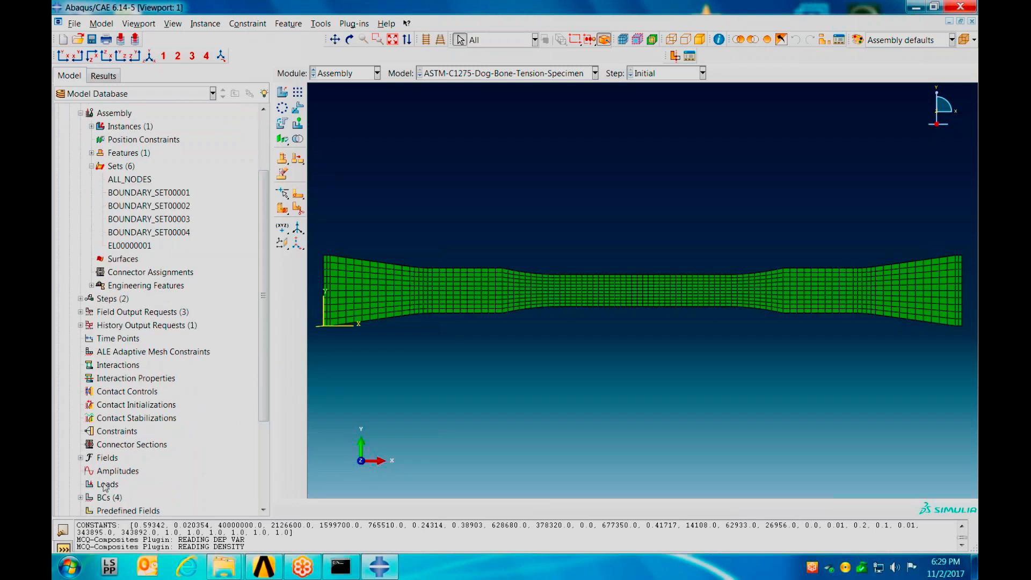
{"action": "left_click_drag", "start_coordinate": [265, 389], "coordinate": [268, 324]}
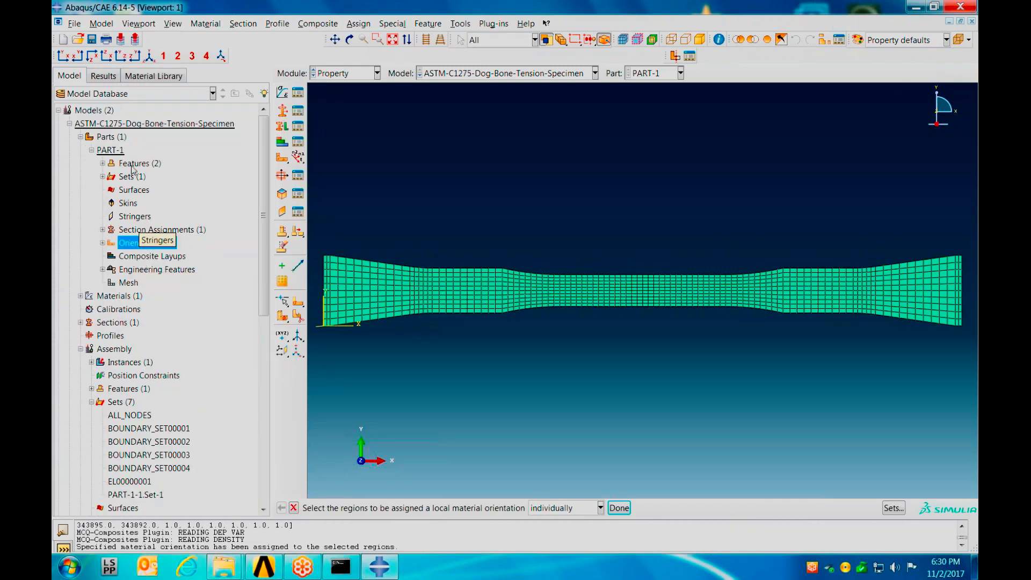
{"action": "left_click", "coordinate": [93, 42]}
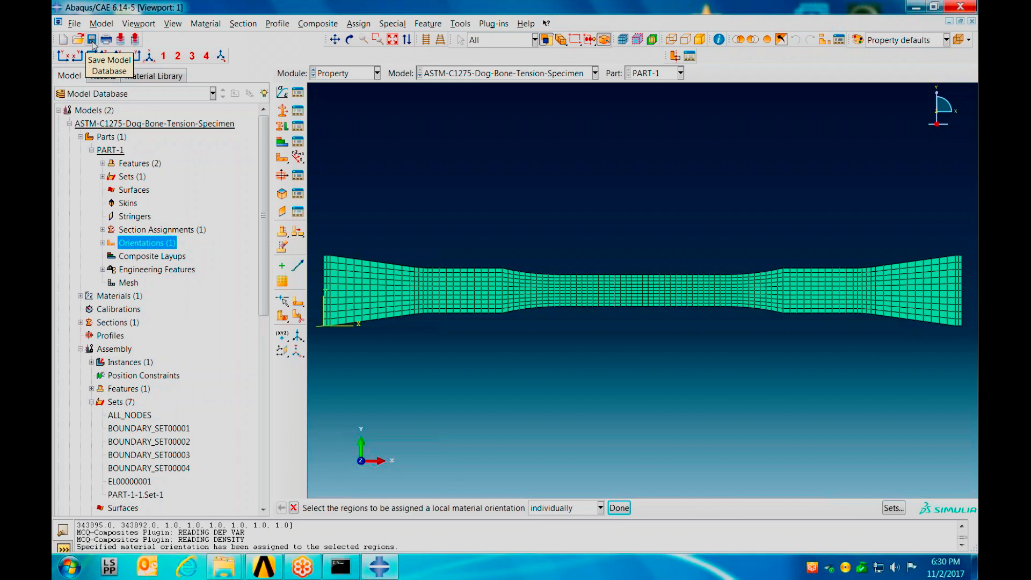
{"action": "left_click", "coordinate": [93, 43]}
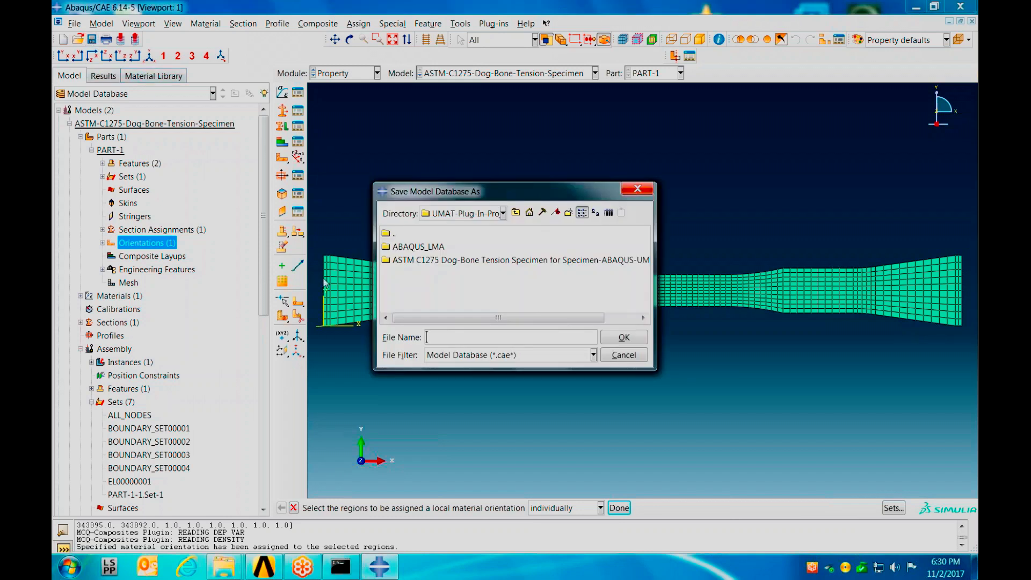
{"action": "type", "text": "DEMO"}
{"action": "key", "text": "Return"}
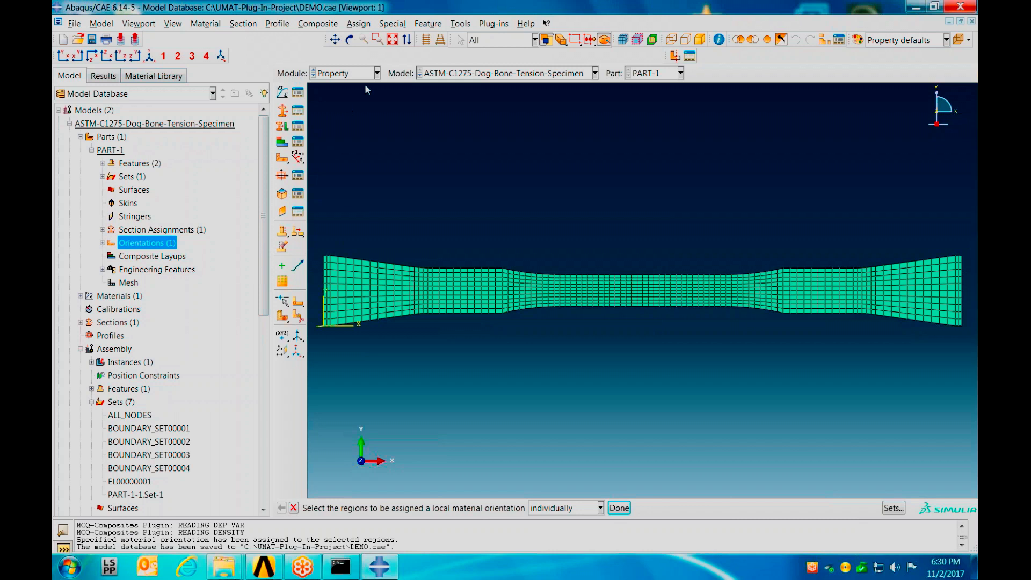
In the Job module, create job DEMO-1 with default Abaqus/Standard settings
{"action": "left_click", "coordinate": [376, 73]}
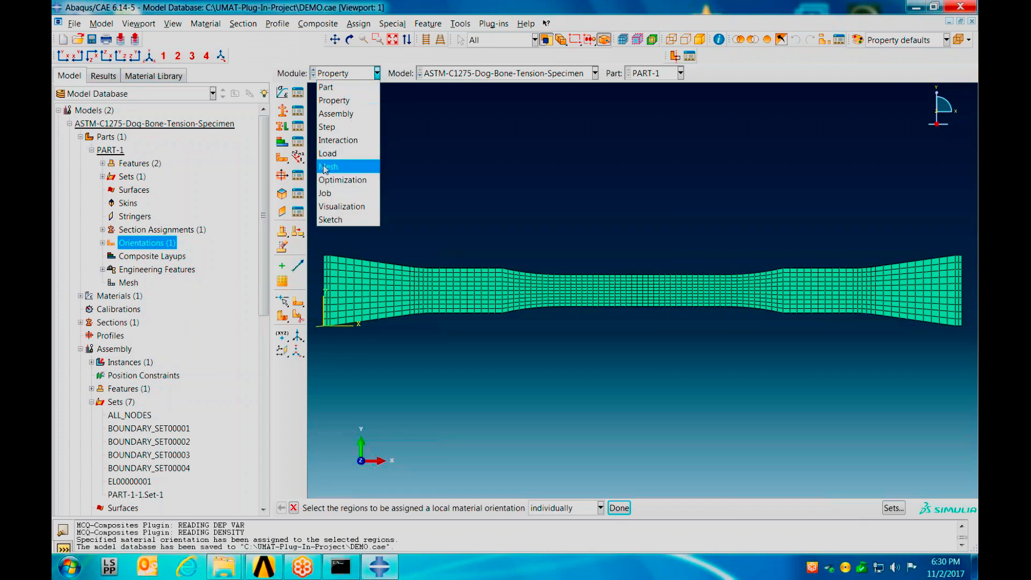
{"action": "left_click", "coordinate": [337, 193]}
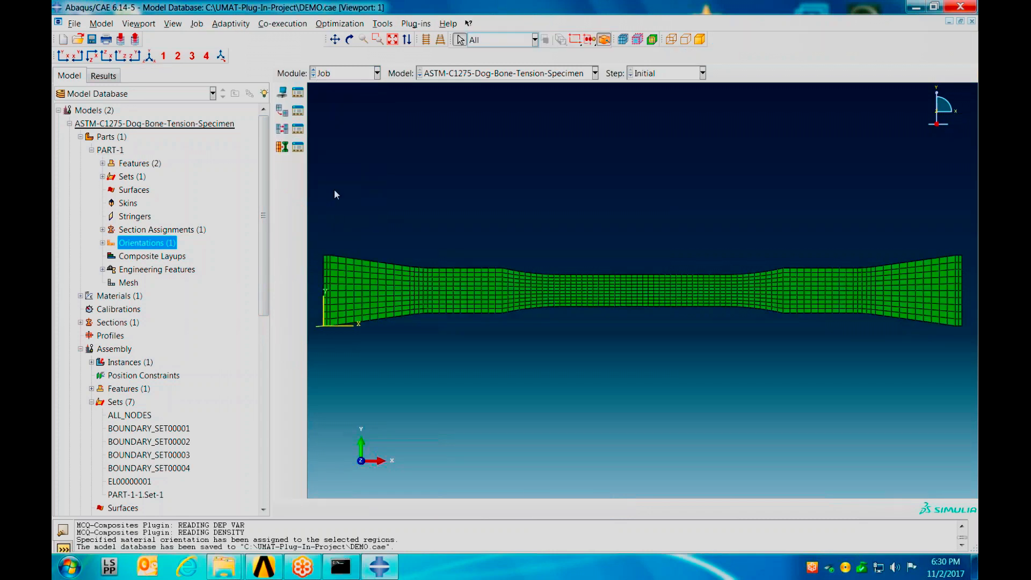
{"action": "left_click", "coordinate": [283, 94]}
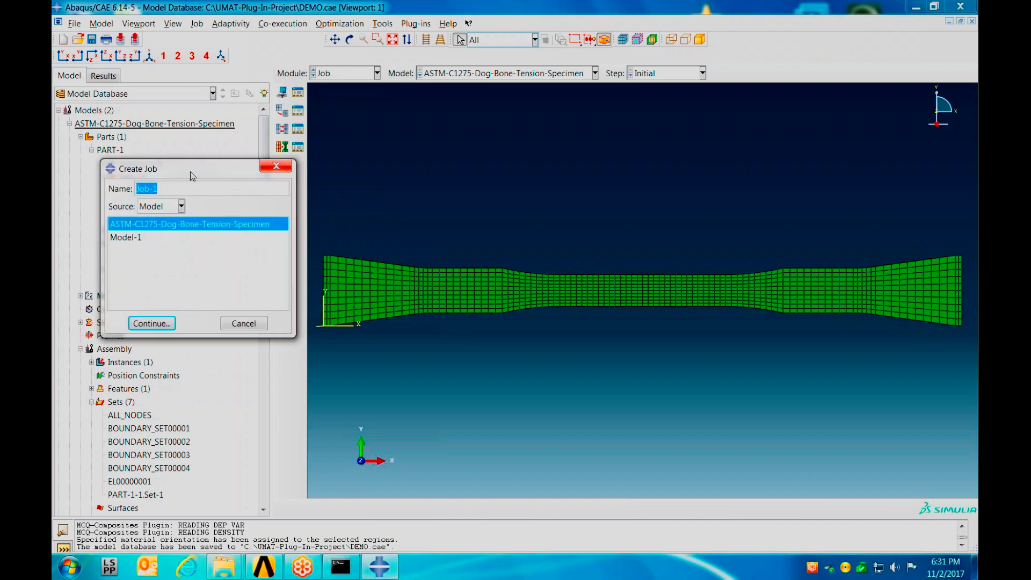
{"action": "type", "text": "DEMO"}
{"action": "left_click", "coordinate": [160, 326]}
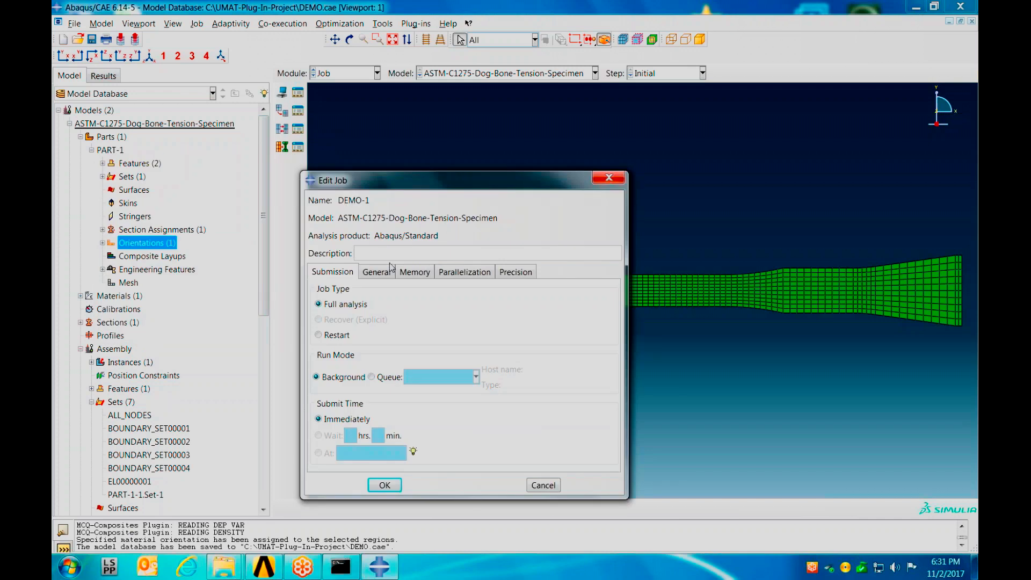
{"action": "left_click", "coordinate": [385, 484]}
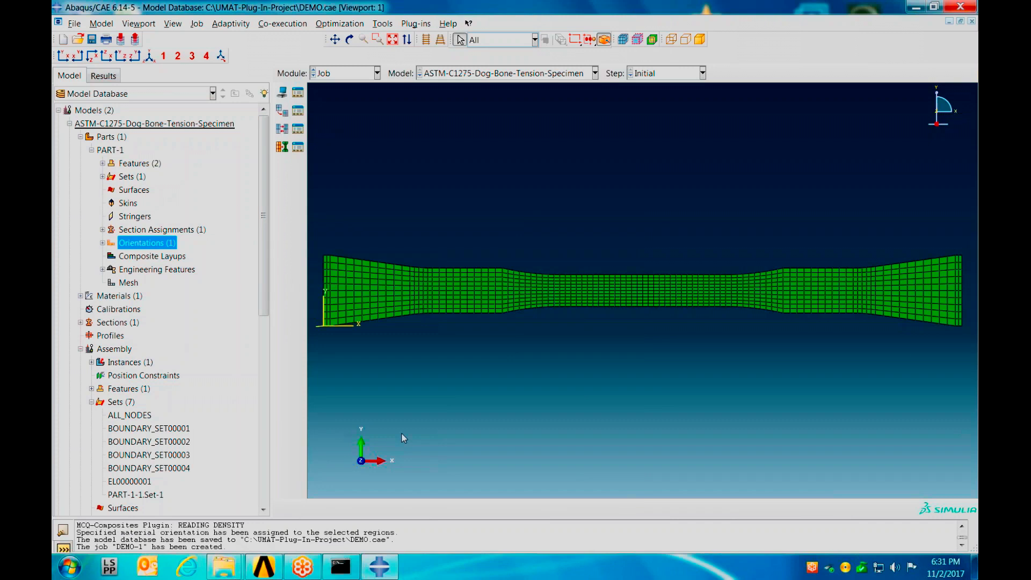
Submit job DEMO-1 from the Job Manager and close it after the run aborts
{"action": "left_click", "coordinate": [297, 94]}
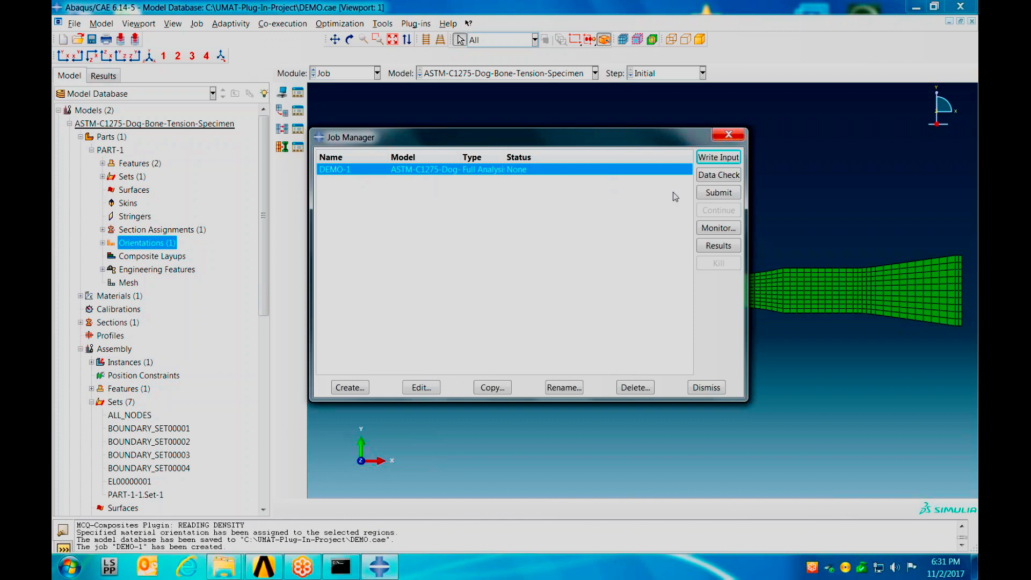
{"action": "left_click", "coordinate": [721, 192]}
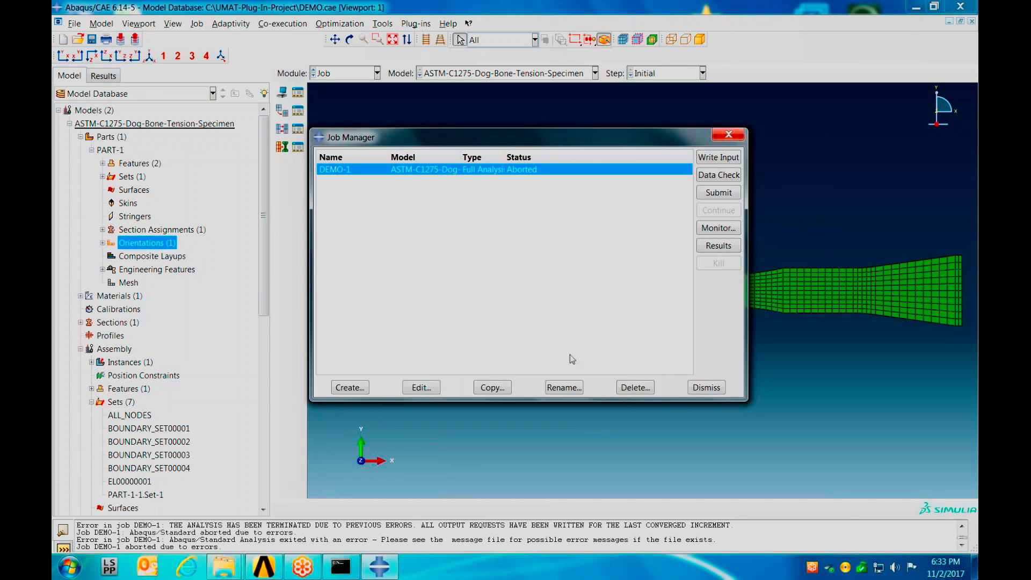
{"action": "left_click", "coordinate": [735, 137]}
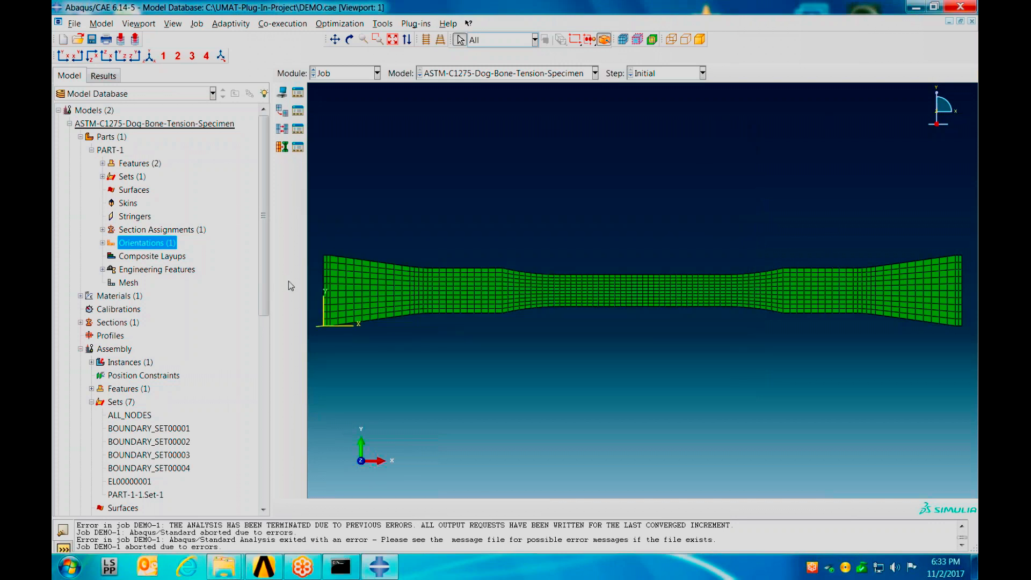
Scroll the model tree down to the Analysis section
{"action": "left_click_drag", "start_coordinate": [263, 280], "coordinate": [263, 478]}
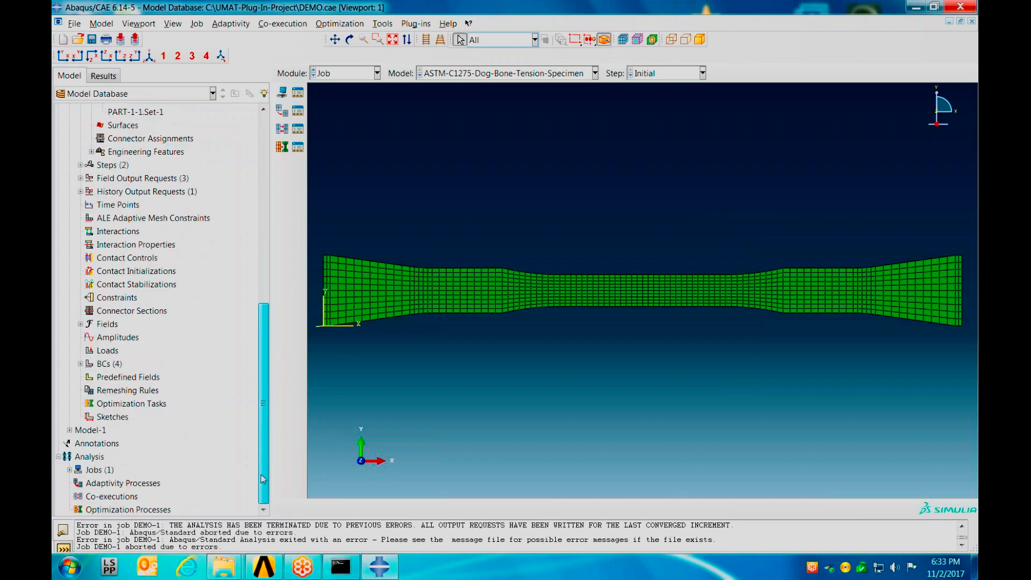
Load the DEMO-1.odb results from the Jobs tree and contour-plot the SDV2 field output
{"action": "left_click", "coordinate": [69, 470]}
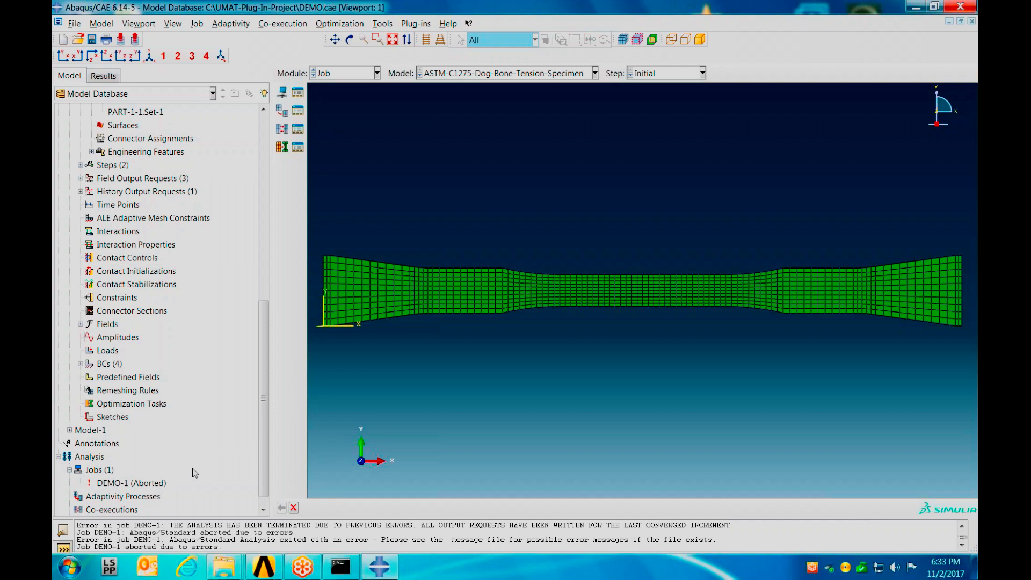
{"action": "scroll", "coordinate": [260, 448], "scroll_direction": "down", "scroll_amount": 1}
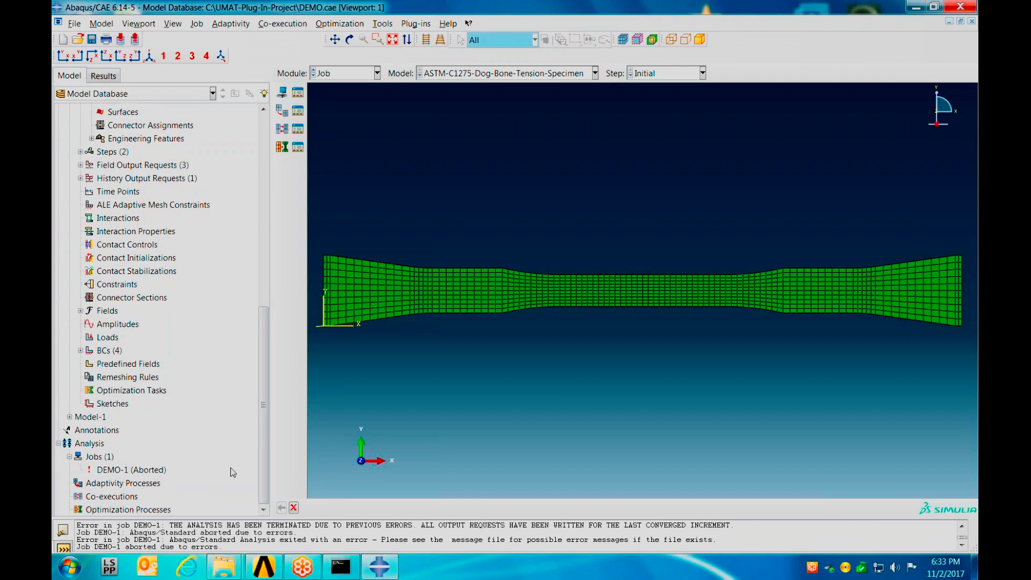
{"action": "right_click", "coordinate": [150, 474]}
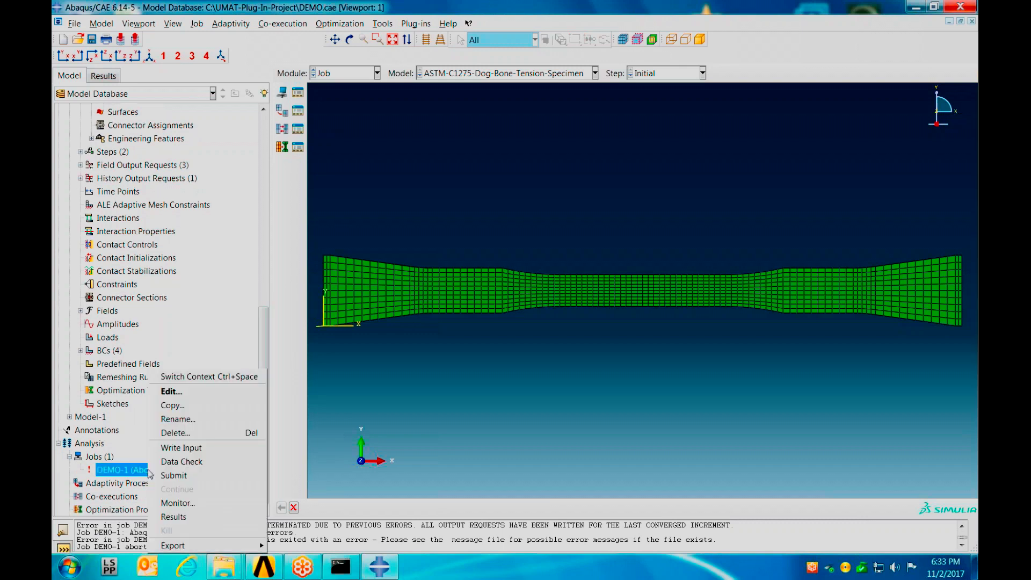
{"action": "left_click", "coordinate": [172, 516]}
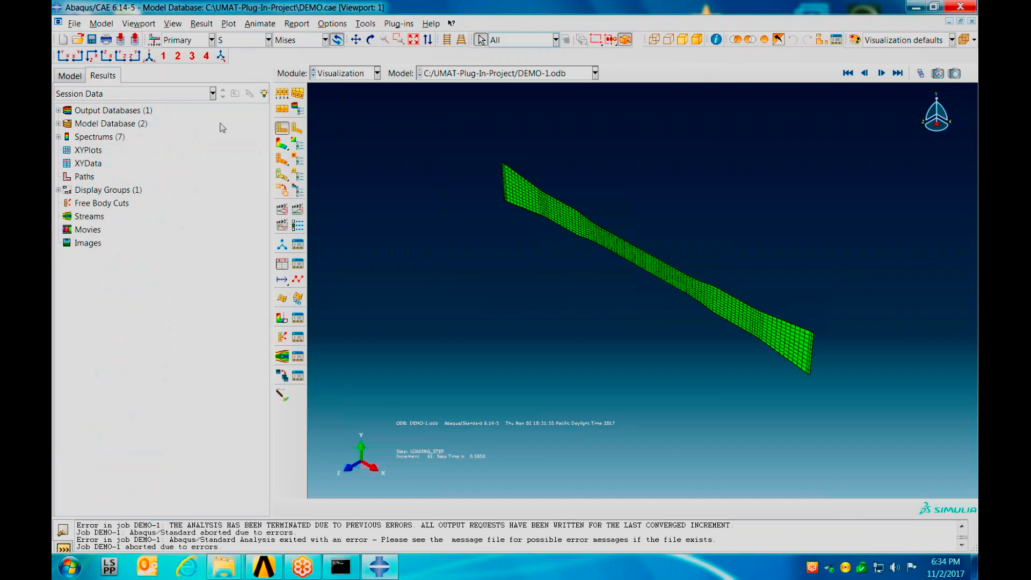
{"action": "left_click", "coordinate": [268, 39]}
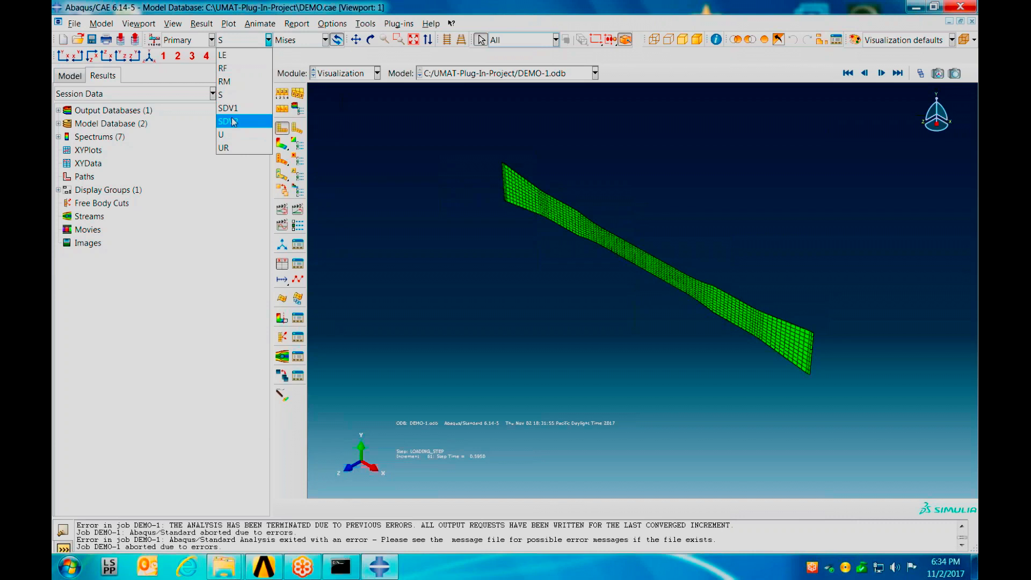
{"action": "left_click", "coordinate": [232, 122]}
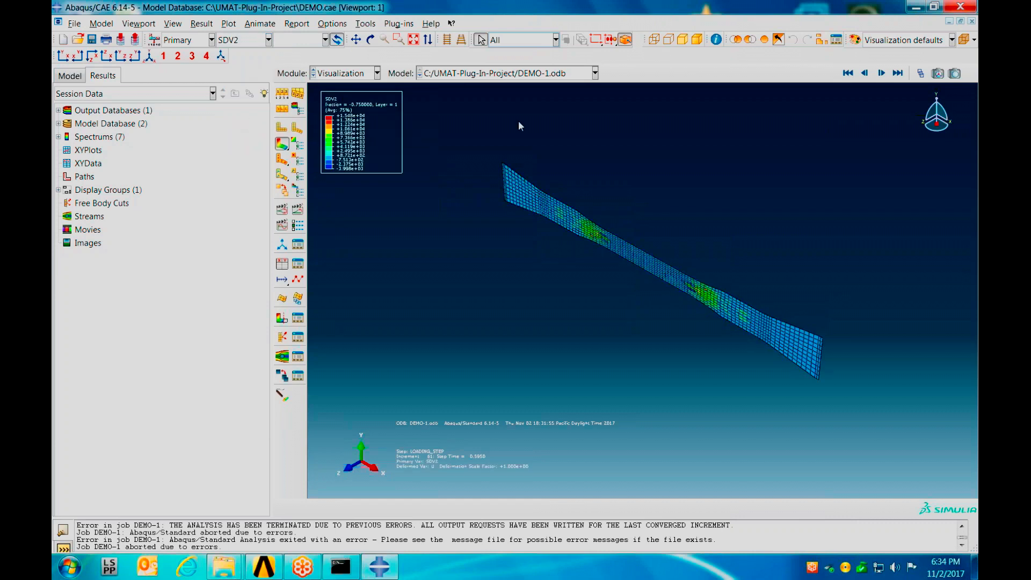
Scrub the Frame Selector slider through the LOADING_STEP frames up to the final frame 61
{"action": "left_click", "coordinate": [919, 74]}
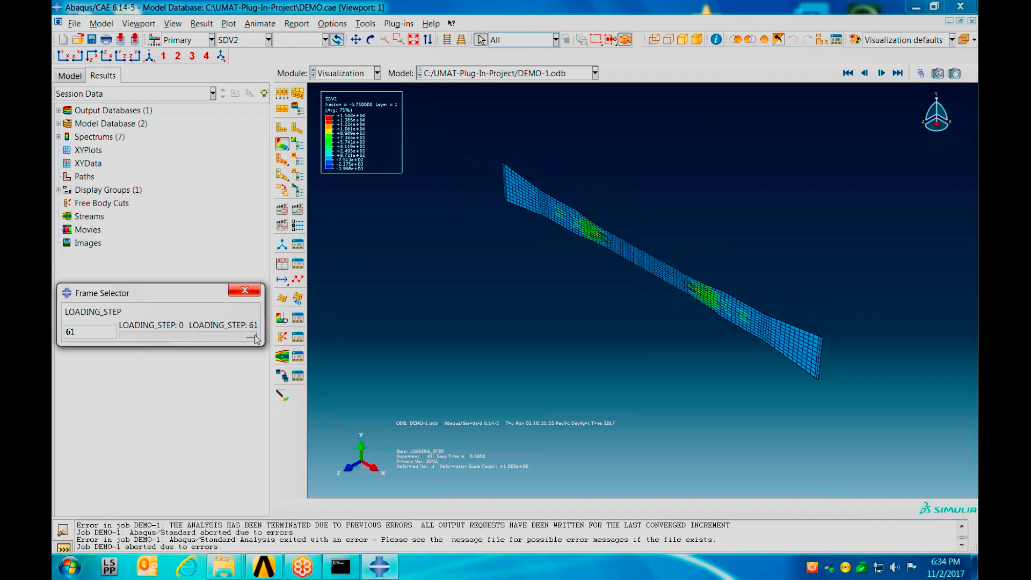
{"action": "left_click_drag", "start_coordinate": [254, 337], "coordinate": [128, 336]}
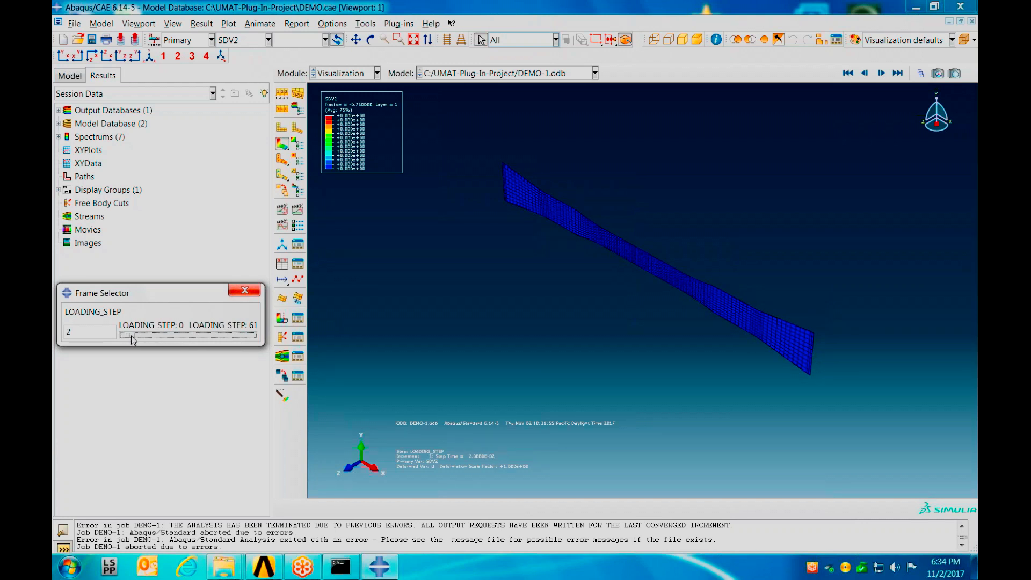
{"action": "left_click_drag", "start_coordinate": [133, 340], "coordinate": [161, 339]}
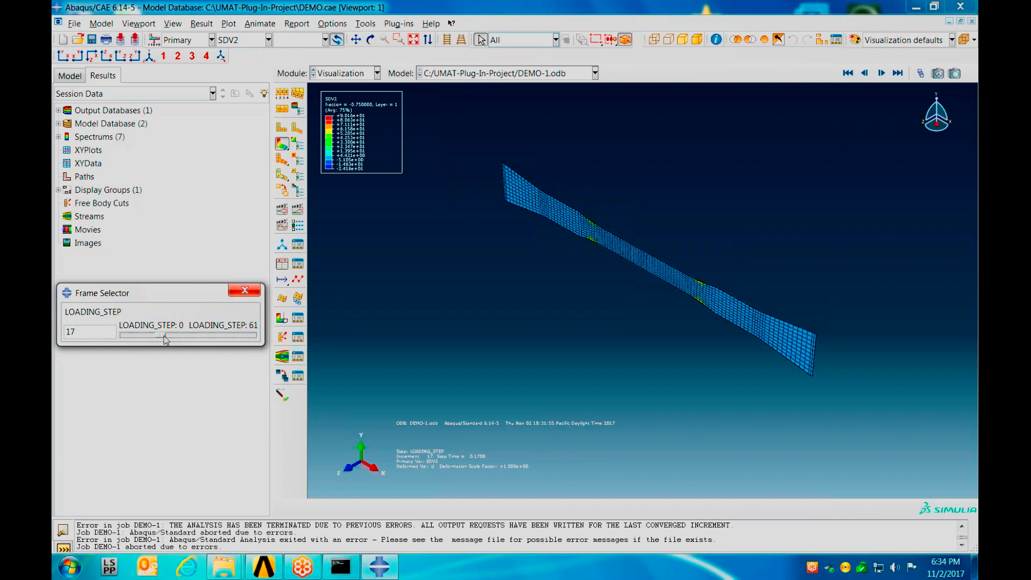
{"action": "left_click_drag", "start_coordinate": [165, 339], "coordinate": [172, 339]}
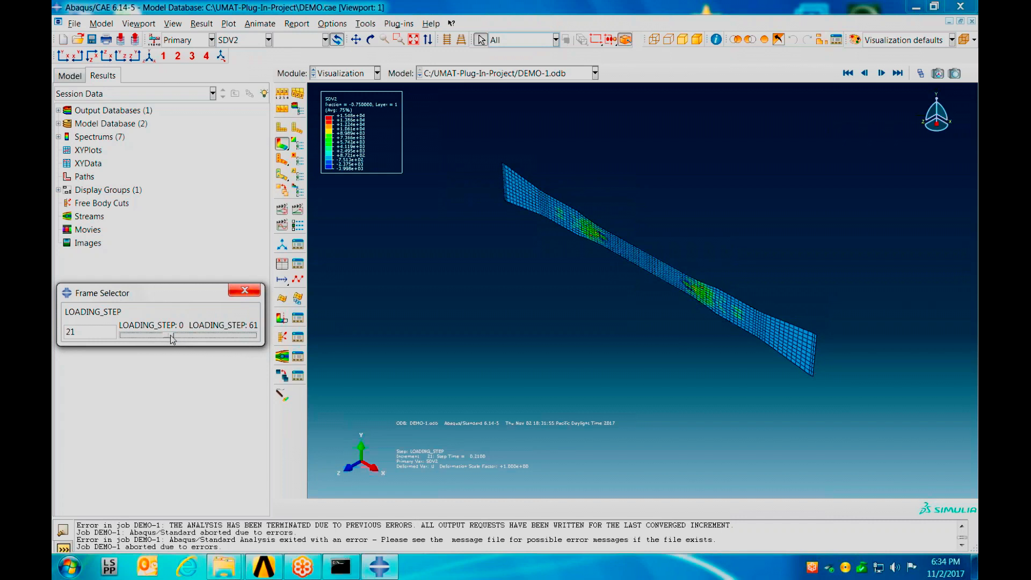
{"action": "left_click_drag", "start_coordinate": [173, 340], "coordinate": [235, 340]}
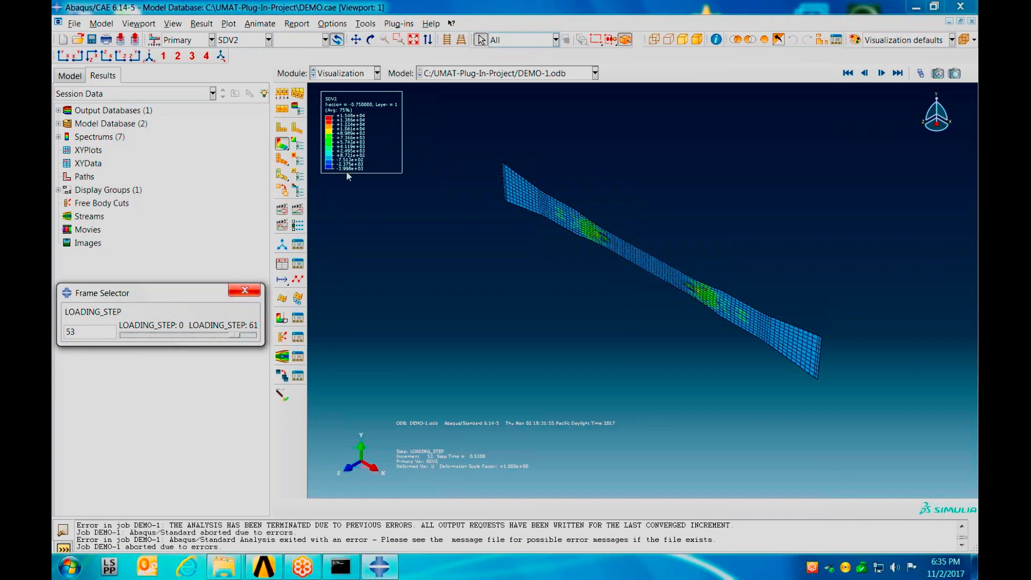
{"action": "left_click_drag", "start_coordinate": [233, 339], "coordinate": [270, 339]}
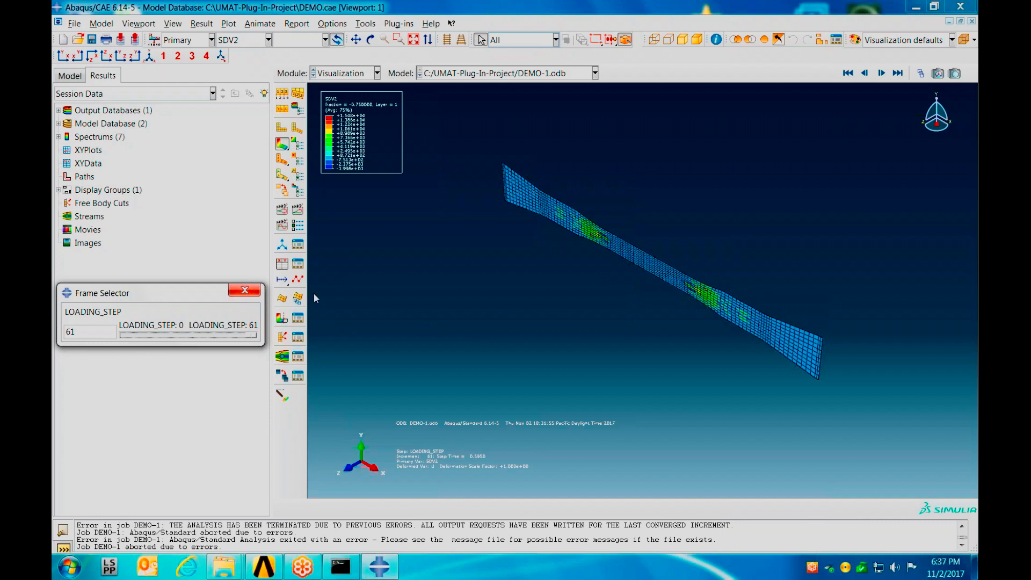
Run the AlphaSTAR GENOA plug-in with DEMO-1 chosen as the ODB to Visualize
{"action": "left_click", "coordinate": [400, 24]}
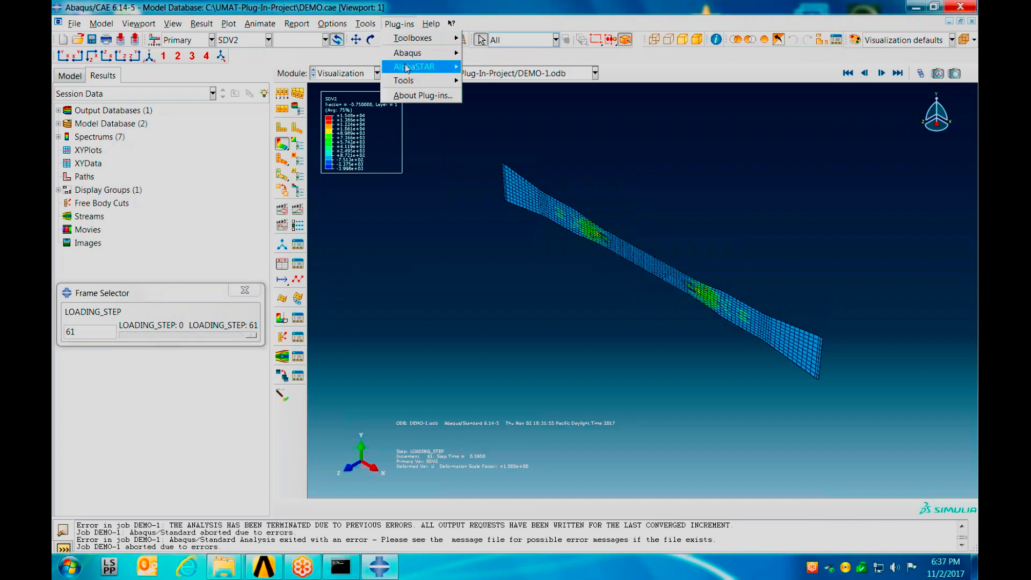
{"action": "mouse_move", "coordinate": [424, 66]}
{"action": "left_click", "coordinate": [488, 69]}
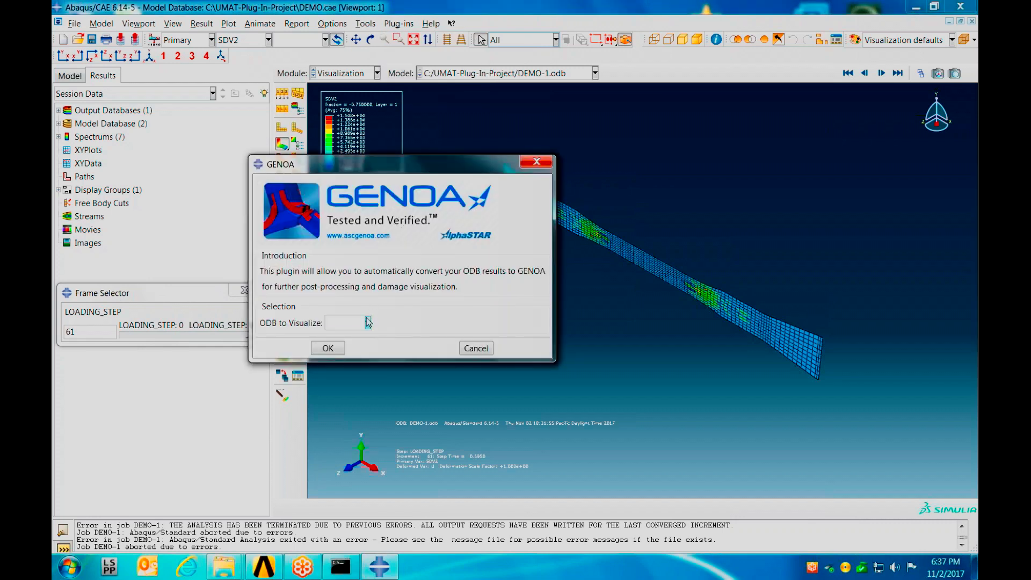
{"action": "left_click", "coordinate": [367, 322]}
{"action": "left_click", "coordinate": [347, 342]}
{"action": "left_click", "coordinate": [338, 348]}
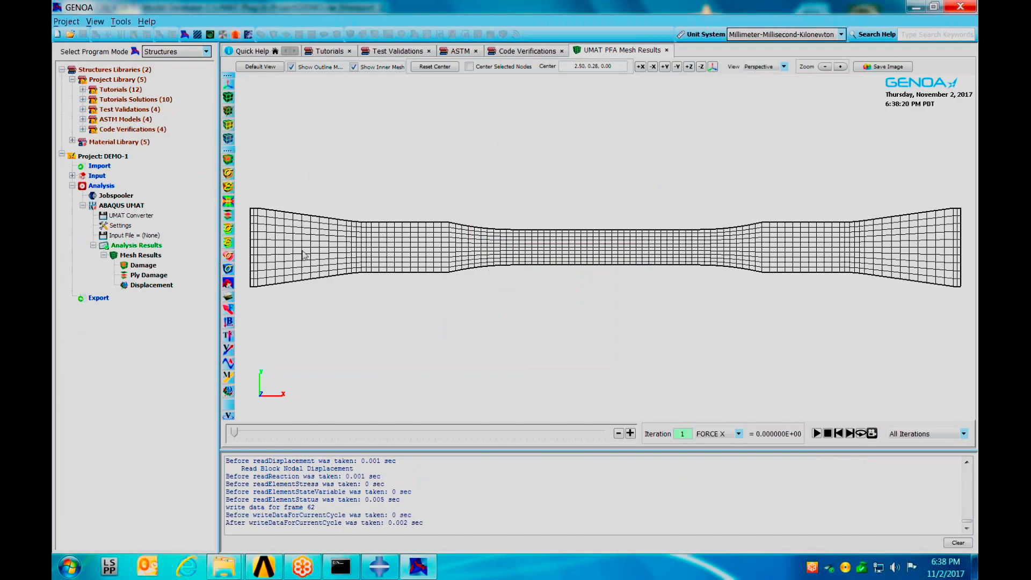
Display All Damages on the mesh and move the Damage panel over the view
{"action": "left_click", "coordinate": [144, 266]}
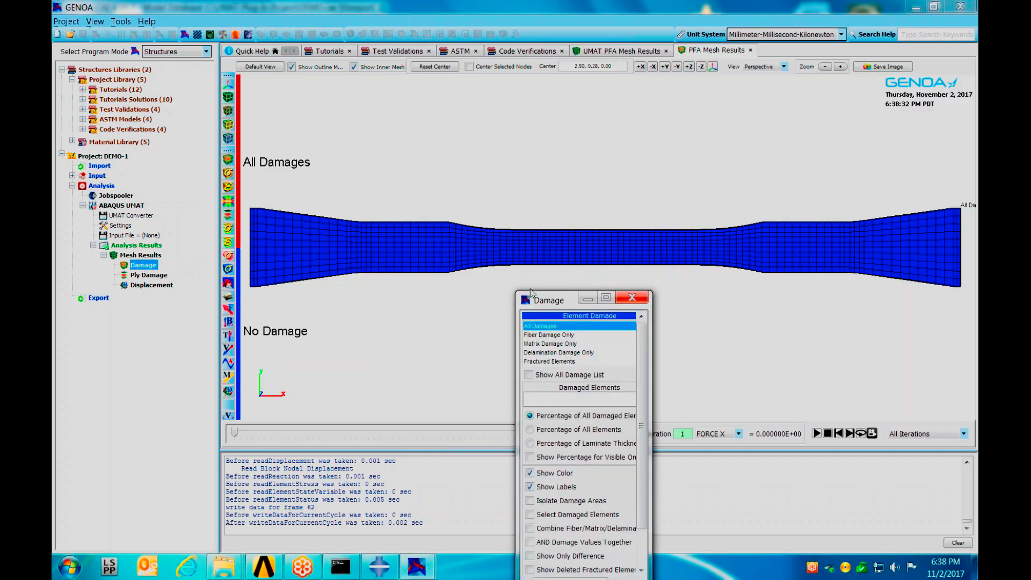
{"action": "left_click_drag", "start_coordinate": [547, 300], "coordinate": [111, 164]}
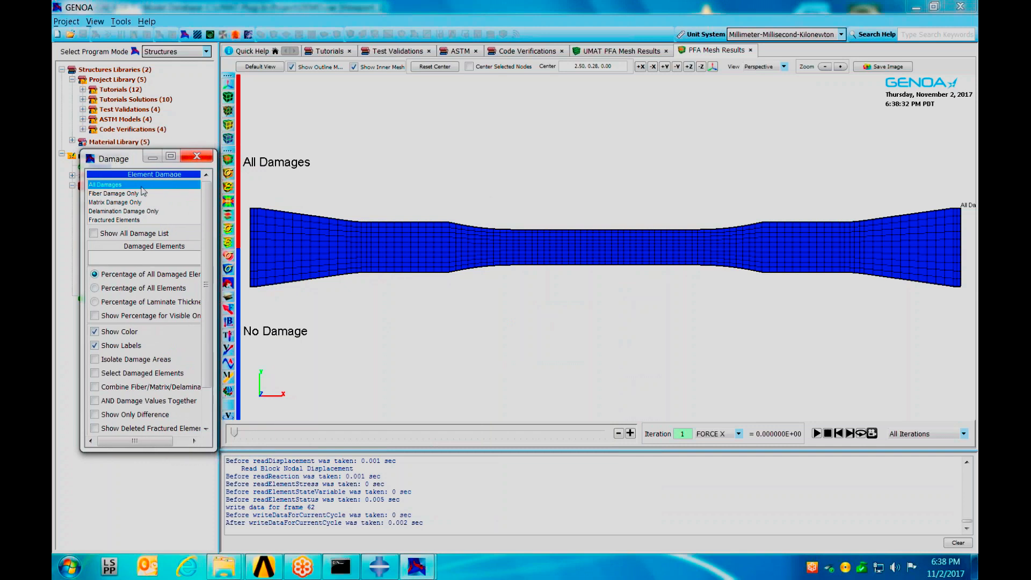
{"action": "left_click", "coordinate": [234, 434]}
Drag the Iteration slider through 11 and 20 to 50, then switch to the Ply Damage view
{"action": "left_click_drag", "start_coordinate": [234, 434], "coordinate": [267, 433]}
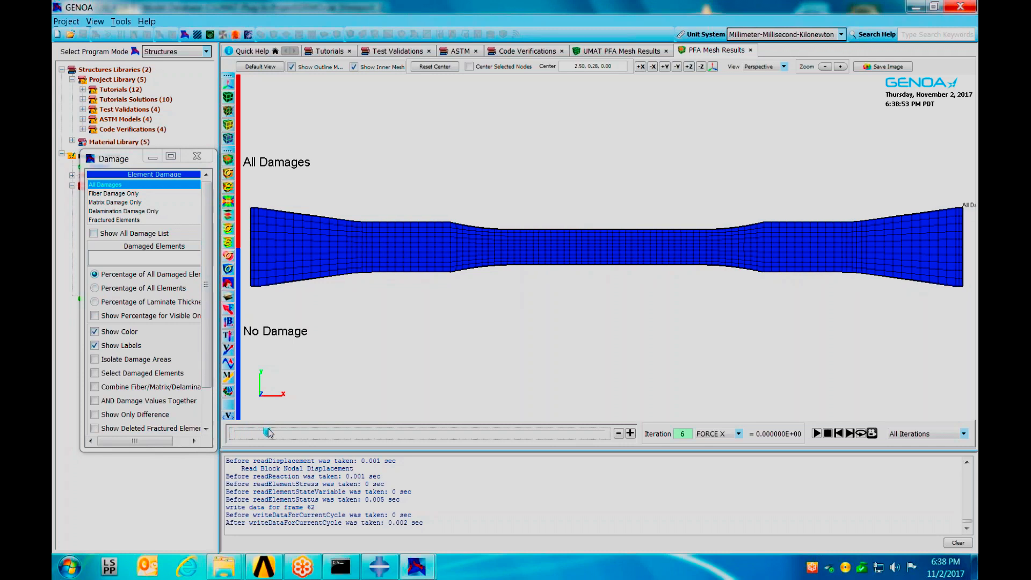
{"action": "left_click_drag", "start_coordinate": [271, 432], "coordinate": [331, 434]}
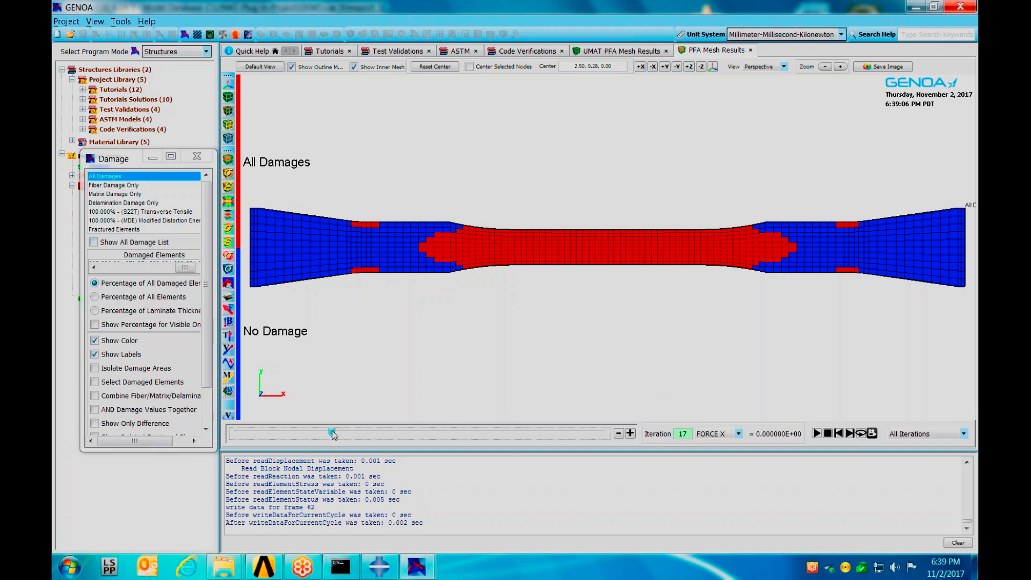
{"action": "left_click_drag", "start_coordinate": [332, 430], "coordinate": [351, 434]}
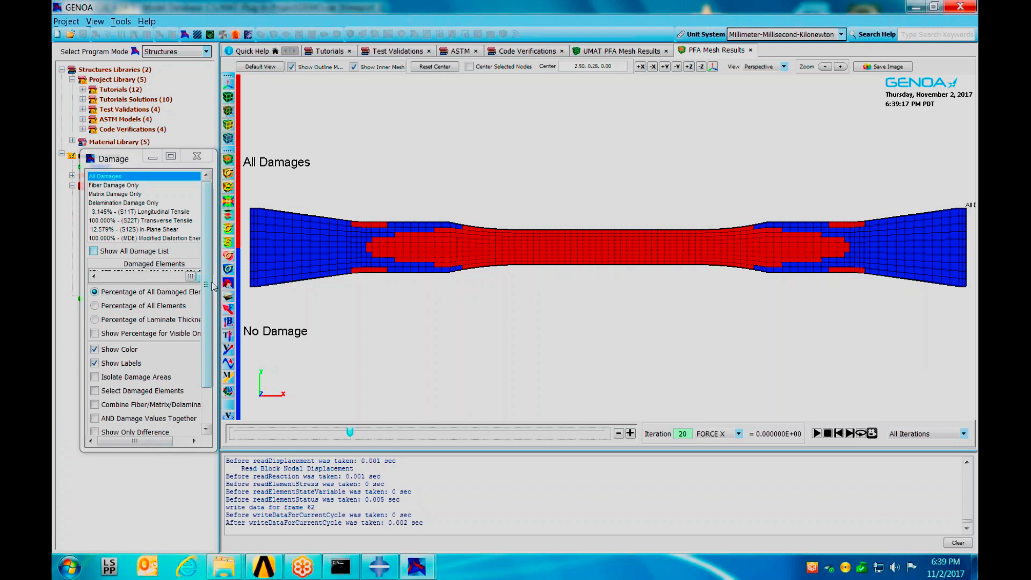
{"action": "left_click_drag", "start_coordinate": [350, 432], "coordinate": [535, 437]}
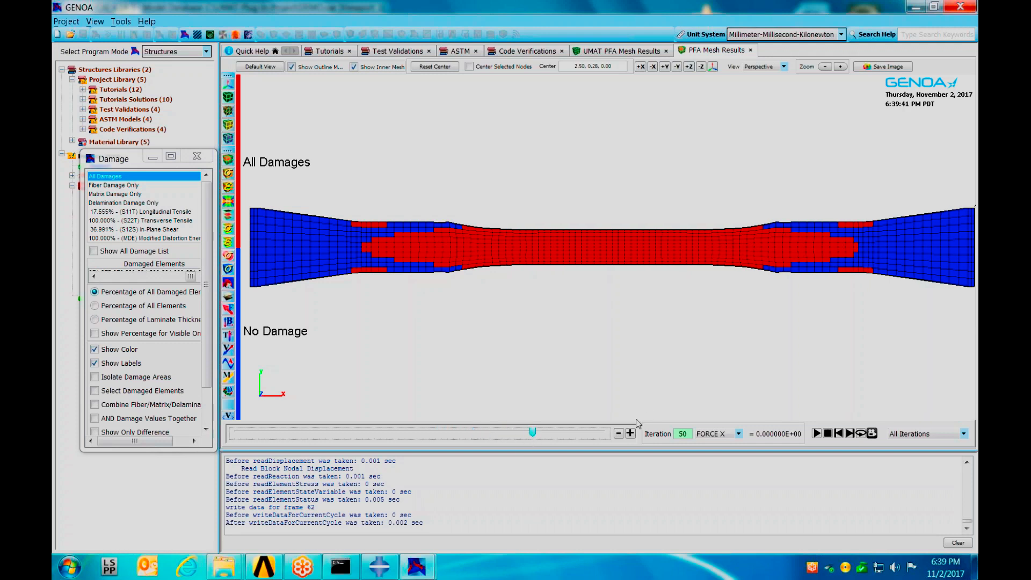
{"action": "left_click_drag", "start_coordinate": [533, 434], "coordinate": [577, 435]}
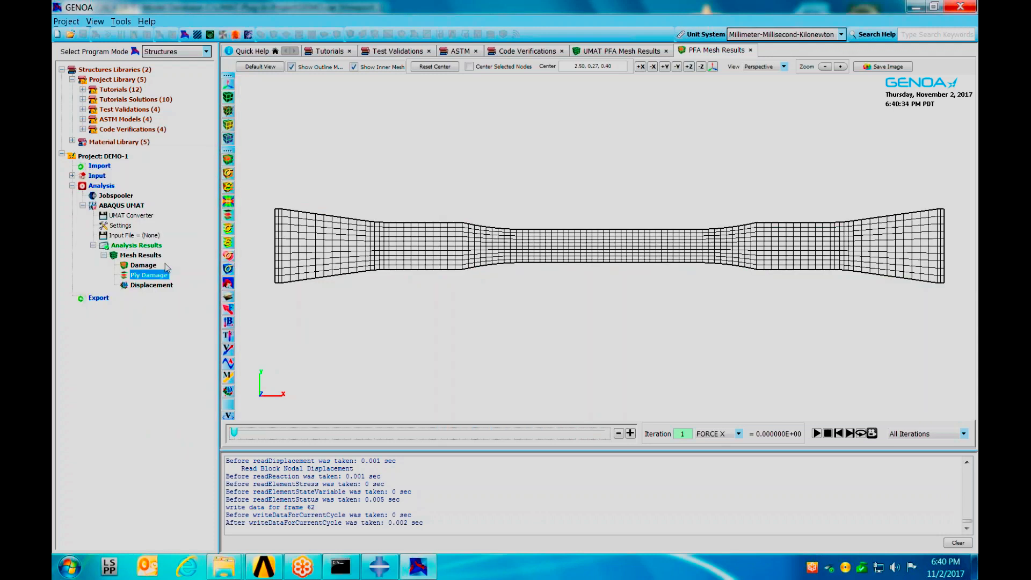
{"action": "left_click", "coordinate": [155, 276]}
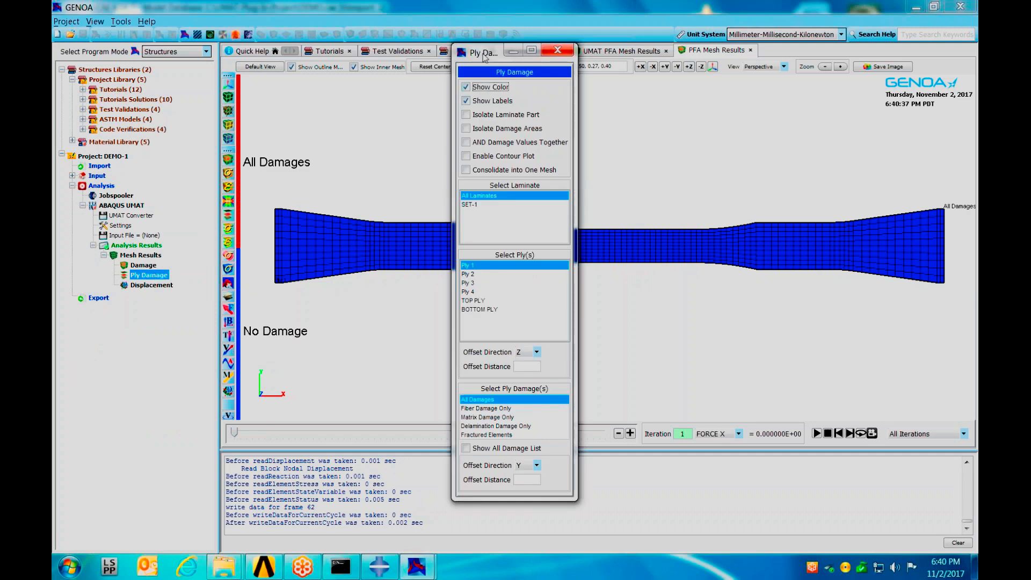
Move the Ply Damage dialog aside and select Plies 1–4 for display
{"action": "left_click_drag", "start_coordinate": [462, 59], "coordinate": [77, 70]}
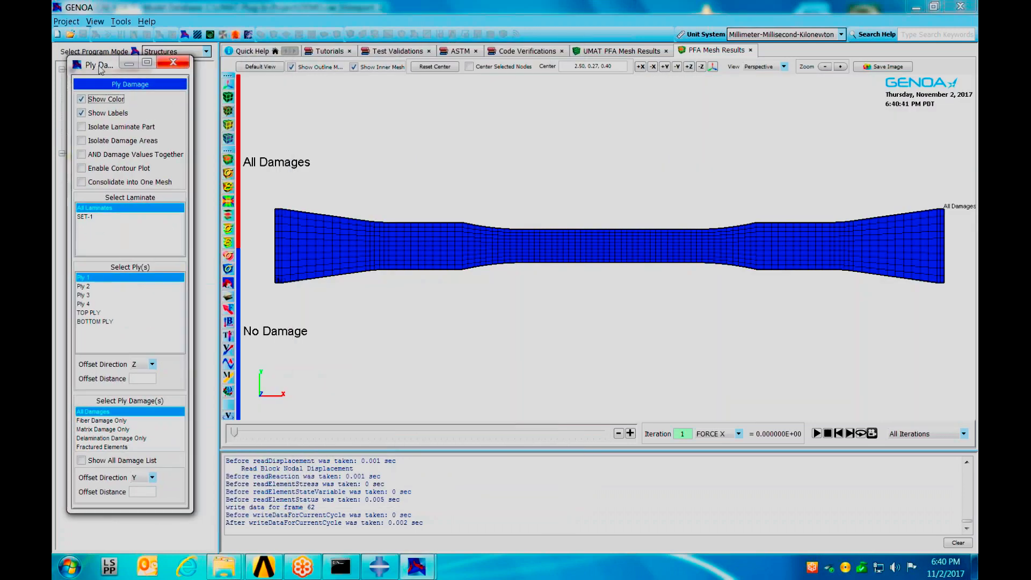
{"action": "left_click", "coordinate": [86, 287], "text": "ctrl"}
{"action": "left_click", "coordinate": [87, 295], "text": "ctrl"}
{"action": "left_click", "coordinate": [87, 303], "text": "ctrl"}
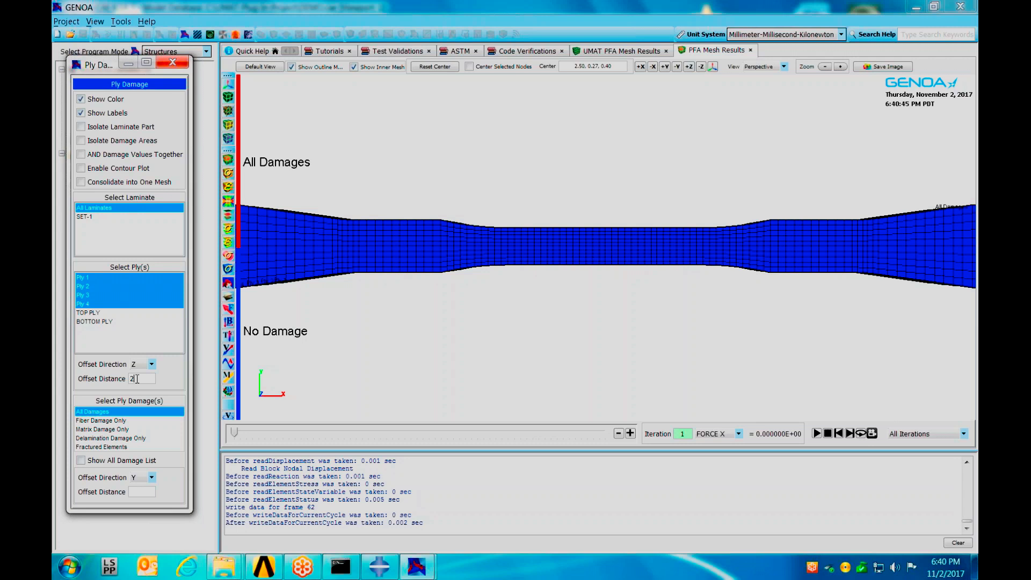
Offset the plies by 2 along Z and show them in a zoomed-out, rotated isometric view
{"action": "left_click", "coordinate": [136, 377]}
{"action": "type", "text": "2"}
{"action": "key", "text": "Return"}
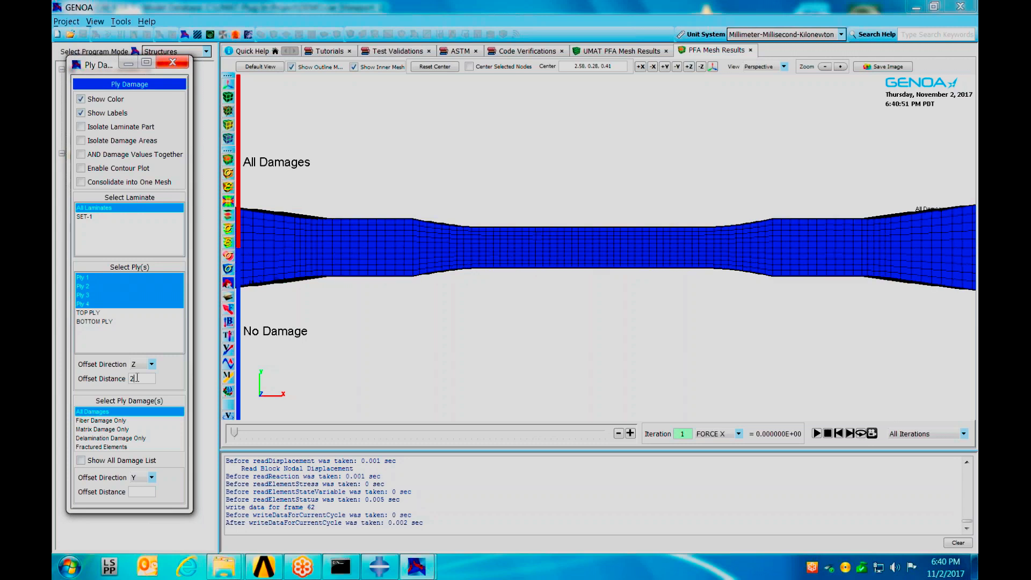
{"action": "left_click", "coordinate": [713, 67]}
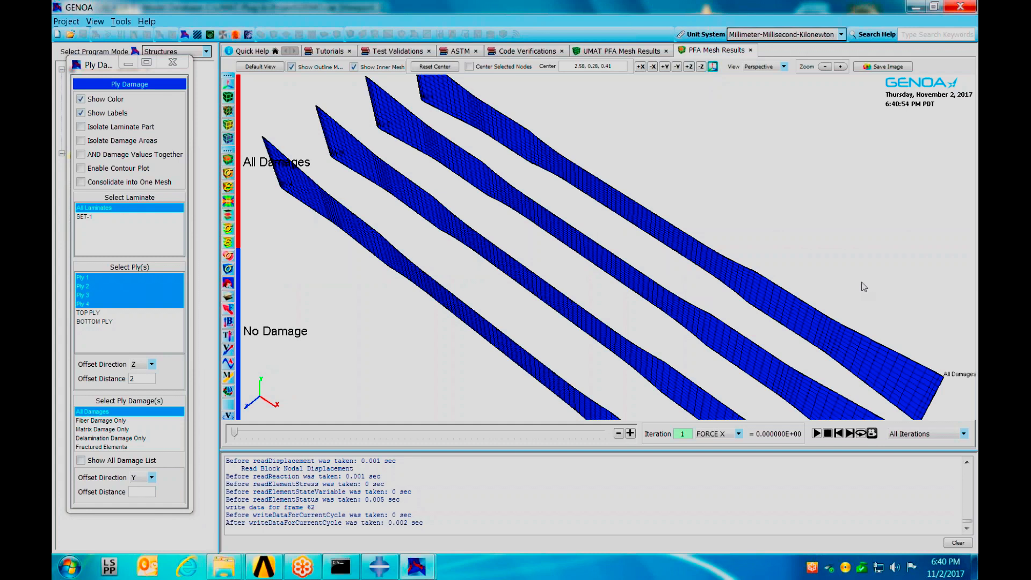
{"action": "scroll", "coordinate": [863, 287], "scroll_direction": "down", "scroll_amount": 1}
{"action": "scroll", "coordinate": [863, 286], "scroll_direction": "down", "scroll_amount": 2}
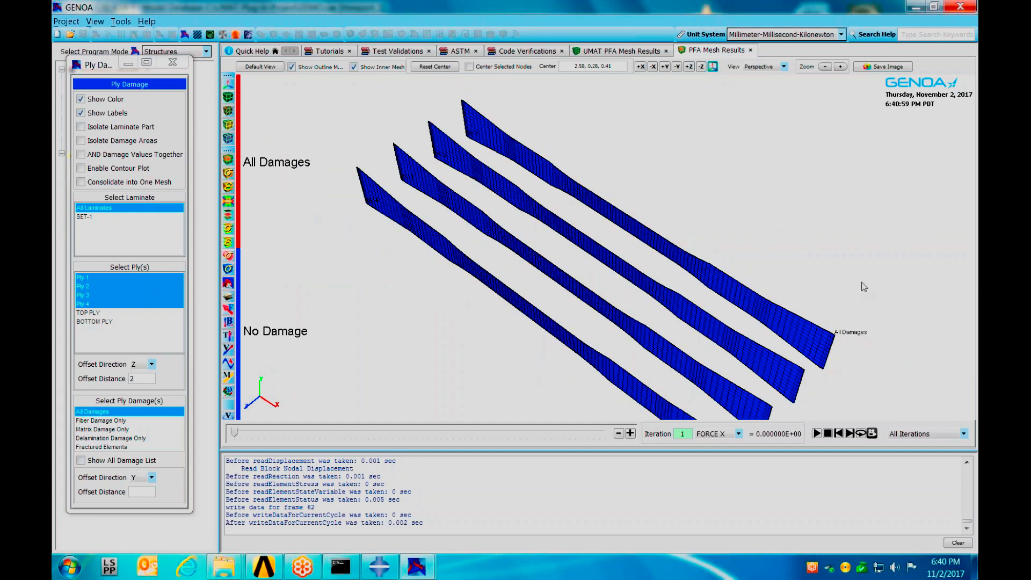
{"action": "mouse_move", "coordinate": [847, 345]}
{"action": "left_mouse_down"}
{"action": "mouse_move", "coordinate": [845, 299]}
{"action": "mouse_move", "coordinate": [843, 321]}
{"action": "left_mouse_up"}
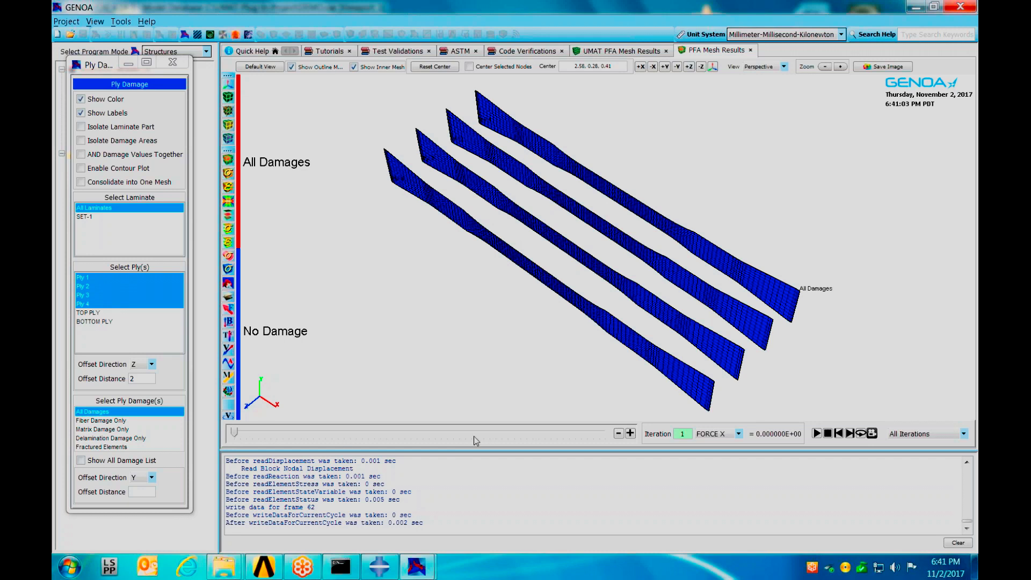
Step the ply damage results forward until red damage appears mid-strip around iteration 22
{"action": "left_click", "coordinate": [630, 434]}
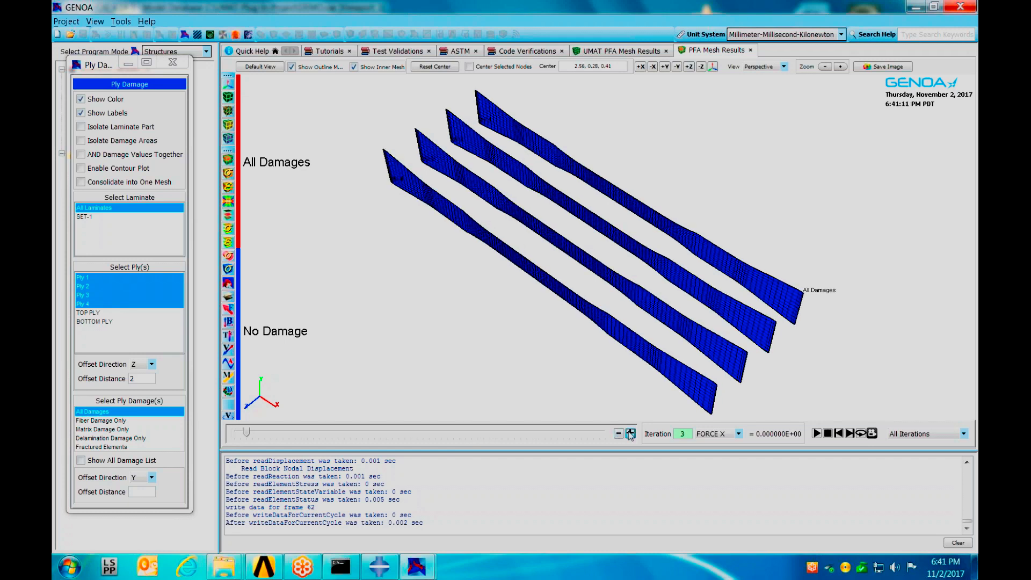
{"action": "left_click", "coordinate": [630, 434]}
{"action": "left_click", "coordinate": [630, 433]}
{"action": "left_click", "coordinate": [630, 434]}
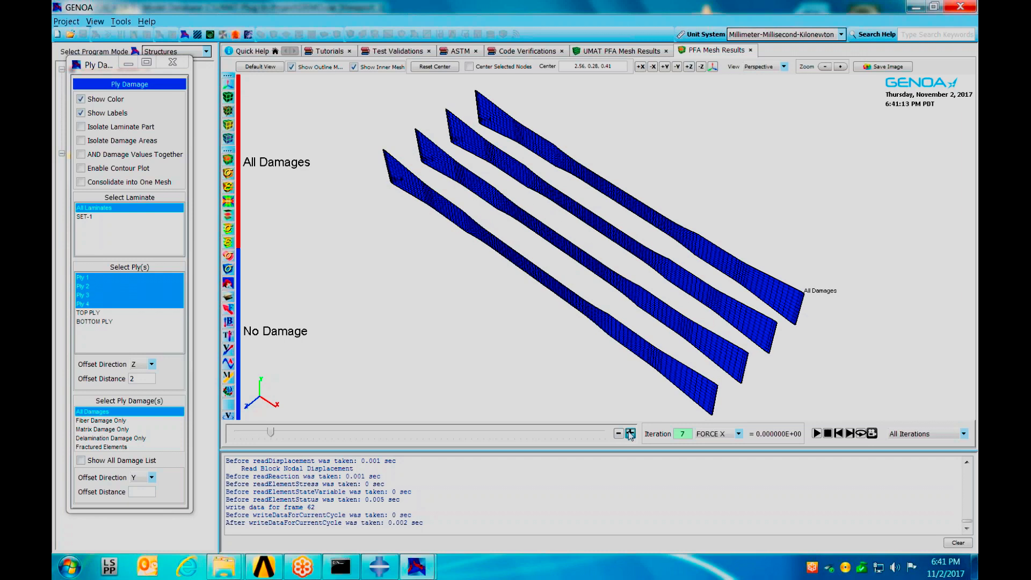
{"action": "left_click", "coordinate": [630, 434]}
{"action": "left_click", "coordinate": [630, 434]}
{"action": "left_click", "coordinate": [630, 433]}
{"action": "left_click", "coordinate": [630, 434]}
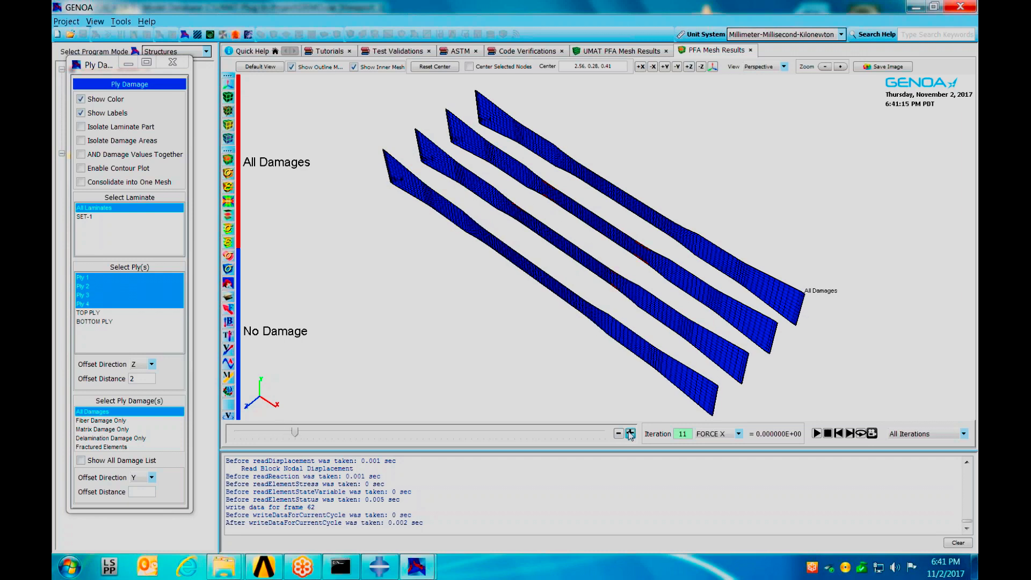
{"action": "left_click", "coordinate": [630, 433]}
{"action": "left_click", "coordinate": [630, 434]}
{"action": "left_click", "coordinate": [630, 433]}
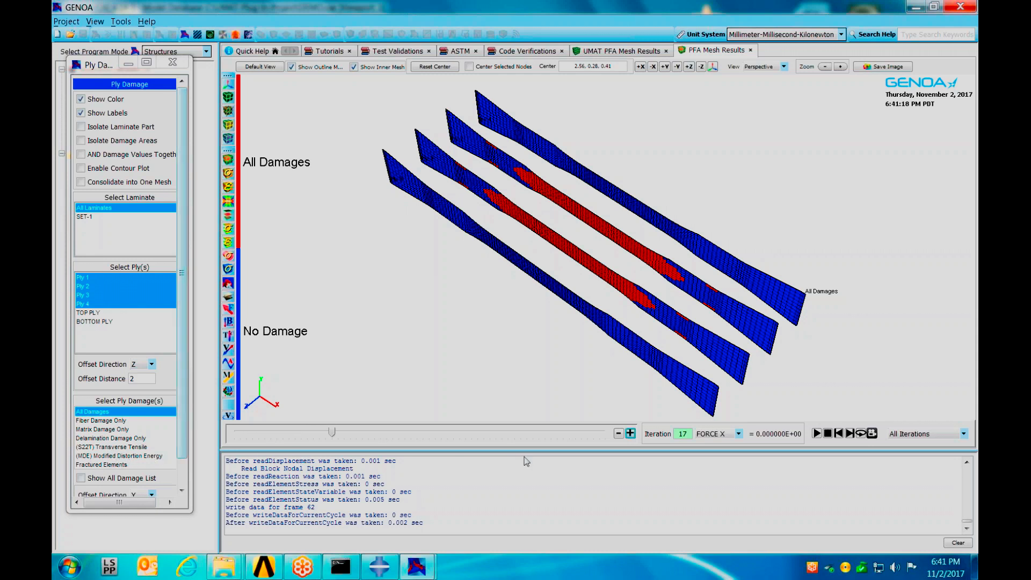
{"action": "left_click", "coordinate": [630, 433]}
{"action": "left_click", "coordinate": [630, 434]}
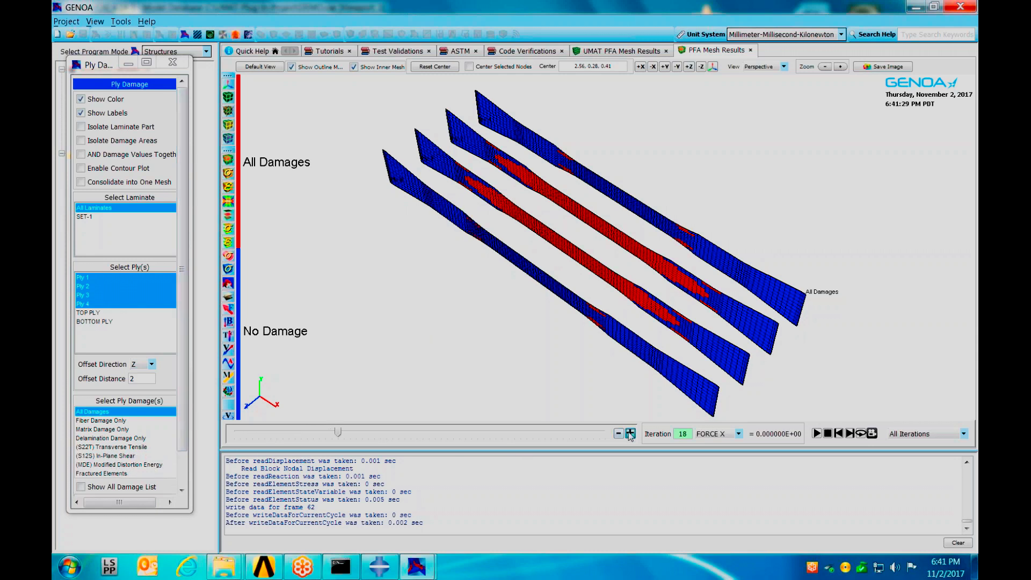
{"action": "left_click", "coordinate": [630, 433]}
{"action": "left_click", "coordinate": [631, 433]}
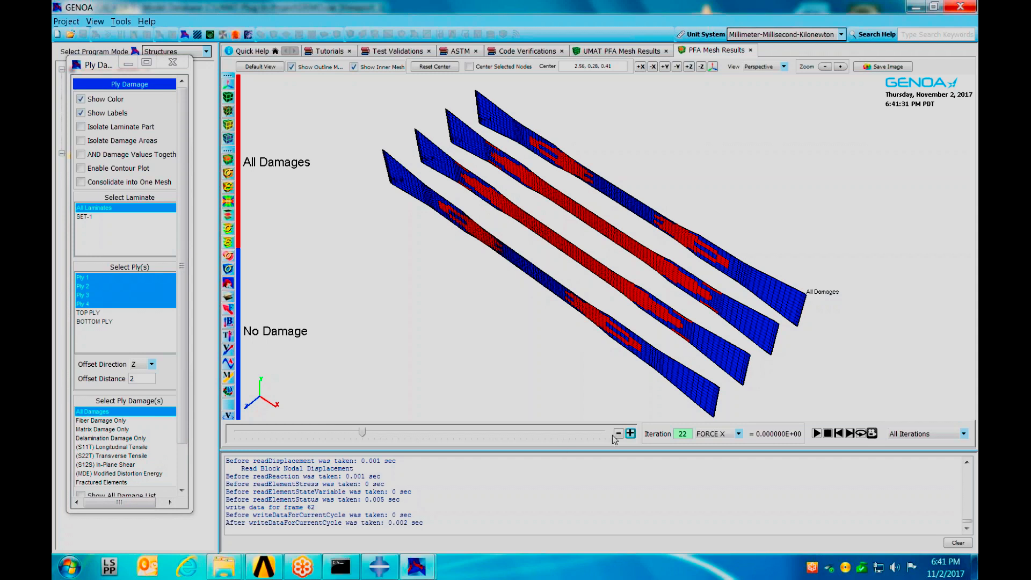
{"action": "left_click", "coordinate": [633, 432]}
Step the four-ply damage results to the final iteration 62, then close the Ply Damage display
{"action": "left_click", "coordinate": [632, 433]}
{"action": "left_click", "coordinate": [632, 433]}
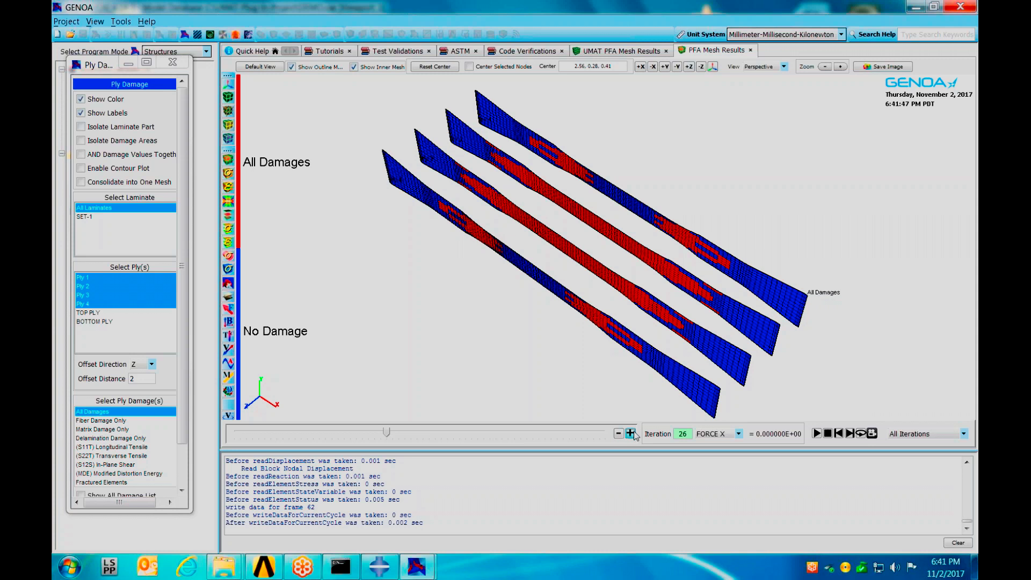
{"action": "left_click", "coordinate": [631, 432]}
{"action": "left_click", "coordinate": [631, 433]}
{"action": "left_click", "coordinate": [631, 432]}
{"action": "left_click", "coordinate": [631, 433]}
{"action": "left_click", "coordinate": [630, 433]}
{"action": "left_click", "coordinate": [631, 432]}
{"action": "left_click", "coordinate": [631, 432]}
{"action": "left_click", "coordinate": [631, 433]}
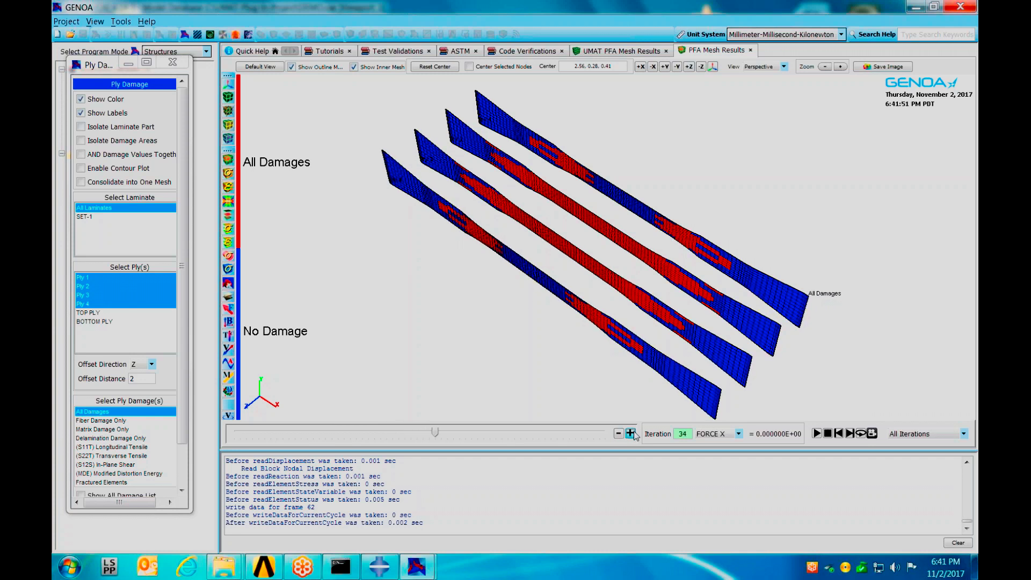
{"action": "left_click", "coordinate": [631, 432]}
{"action": "left_click", "coordinate": [631, 433]}
{"action": "left_click", "coordinate": [630, 433]}
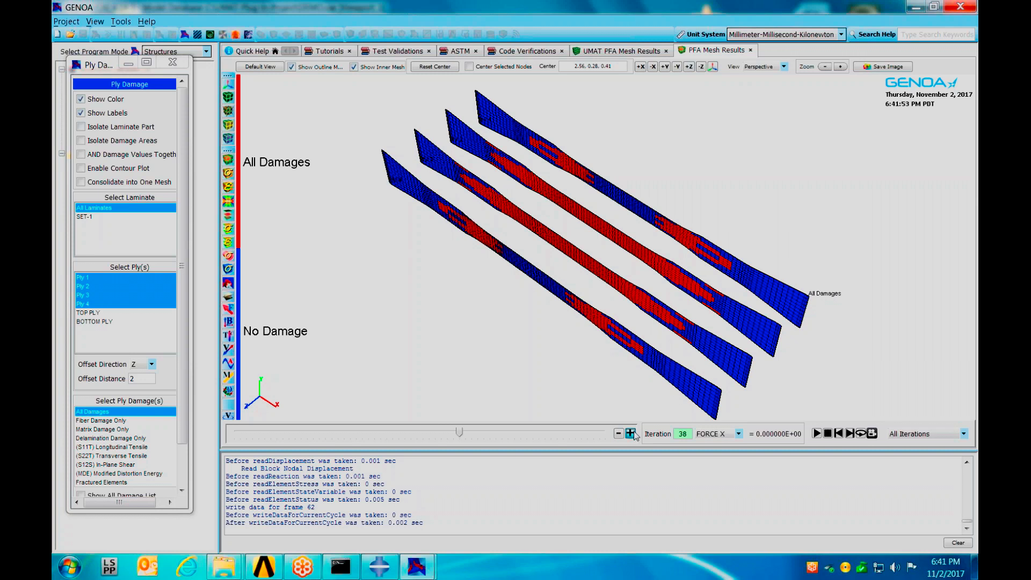
{"action": "left_click", "coordinate": [631, 432]}
{"action": "left_click", "coordinate": [630, 432]}
{"action": "left_click", "coordinate": [631, 433]}
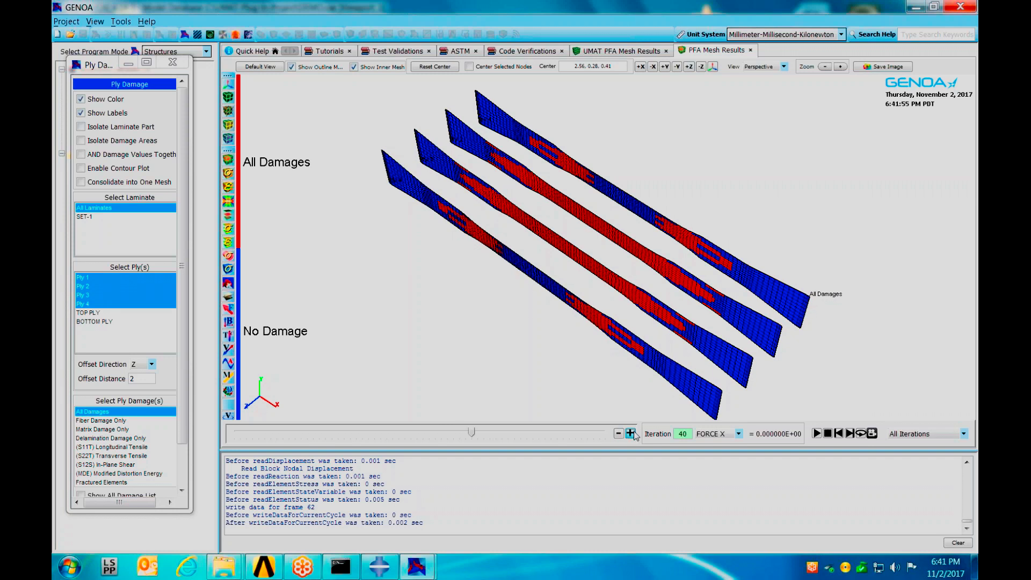
{"action": "left_click", "coordinate": [631, 433]}
{"action": "left_click", "coordinate": [631, 433]}
{"action": "left_click", "coordinate": [630, 433]}
{"action": "left_click", "coordinate": [630, 433]}
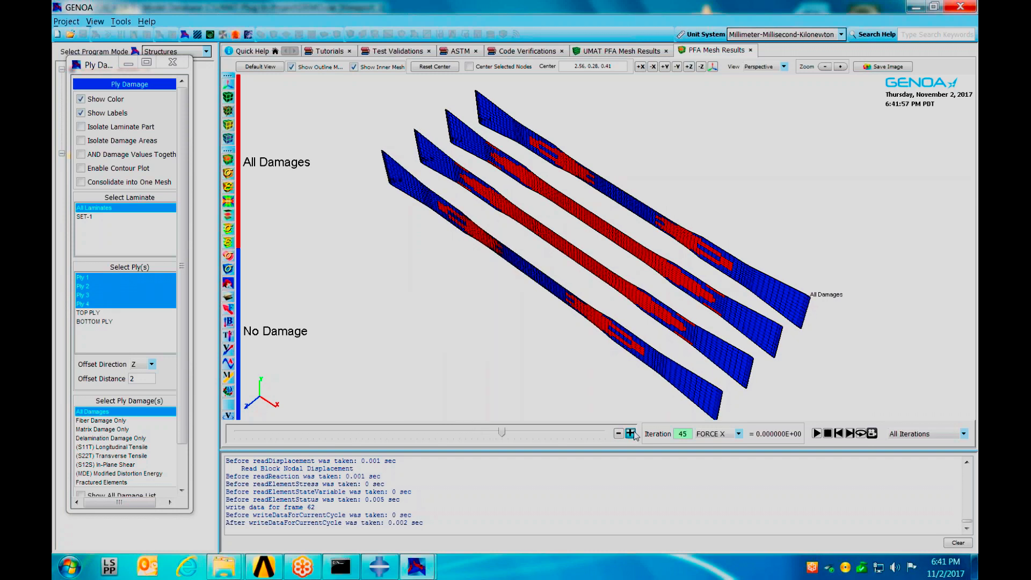
{"action": "left_click", "coordinate": [631, 432]}
{"action": "left_click", "coordinate": [631, 433]}
{"action": "left_click", "coordinate": [631, 433]}
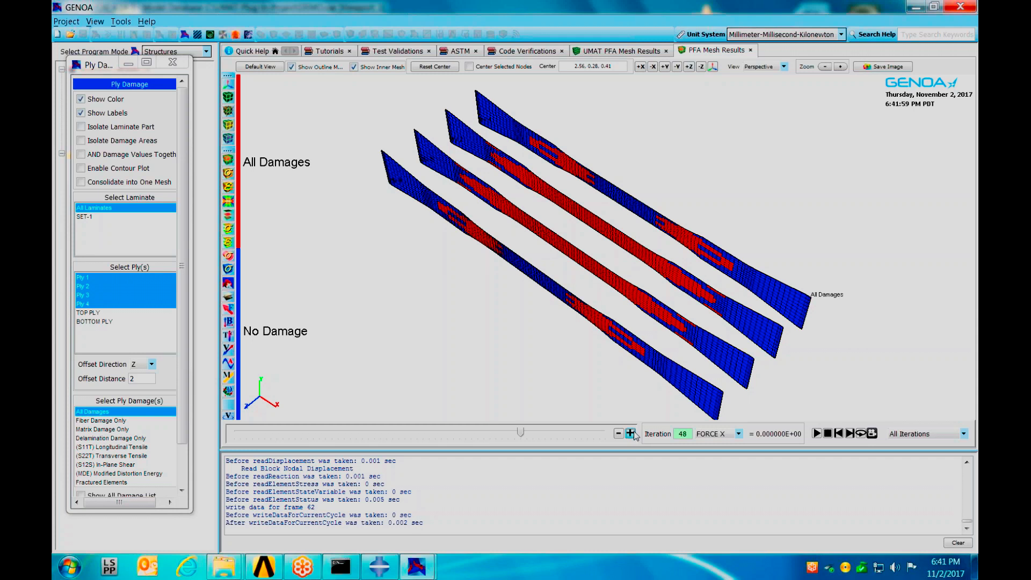
{"action": "left_click", "coordinate": [631, 432]}
{"action": "left_click", "coordinate": [631, 432]}
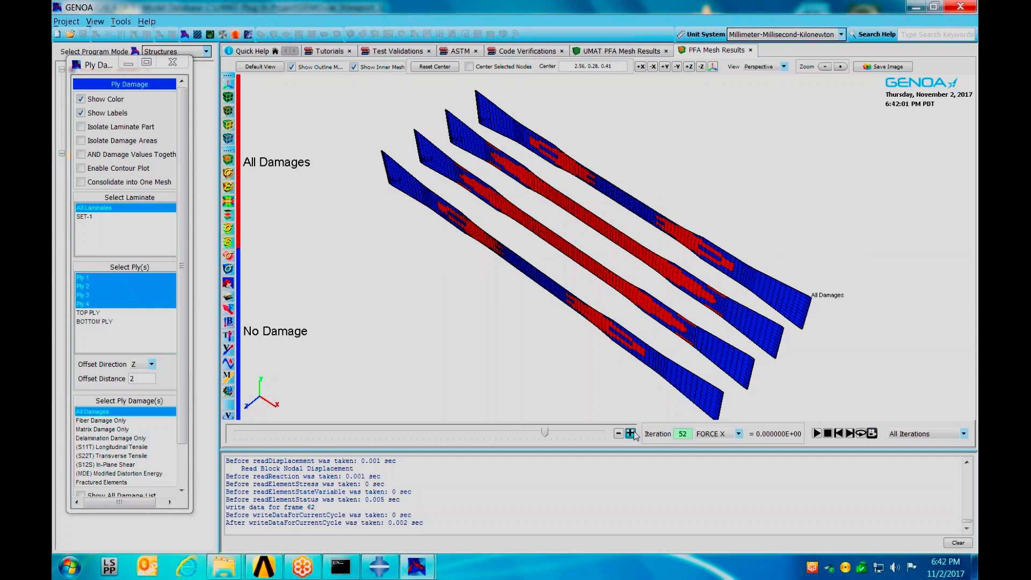
{"action": "left_click", "coordinate": [630, 432]}
{"action": "left_click", "coordinate": [631, 433]}
{"action": "left_click", "coordinate": [630, 432]}
{"action": "left_click", "coordinate": [631, 433]}
{"action": "left_click", "coordinate": [631, 433]}
{"action": "left_click", "coordinate": [630, 433]}
{"action": "left_click", "coordinate": [631, 433]}
{"action": "left_click", "coordinate": [631, 432]}
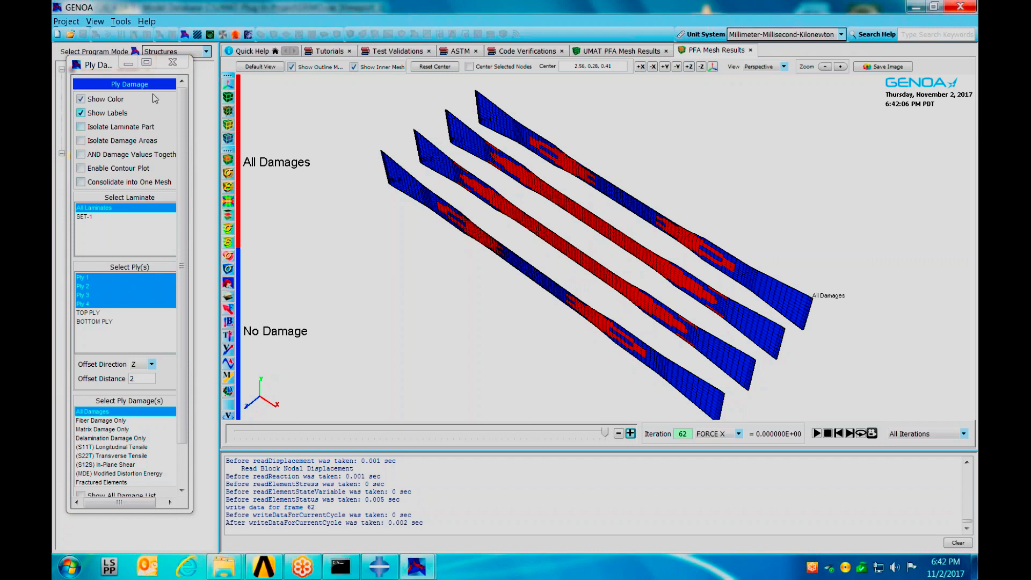
{"action": "left_click", "coordinate": [172, 62]}
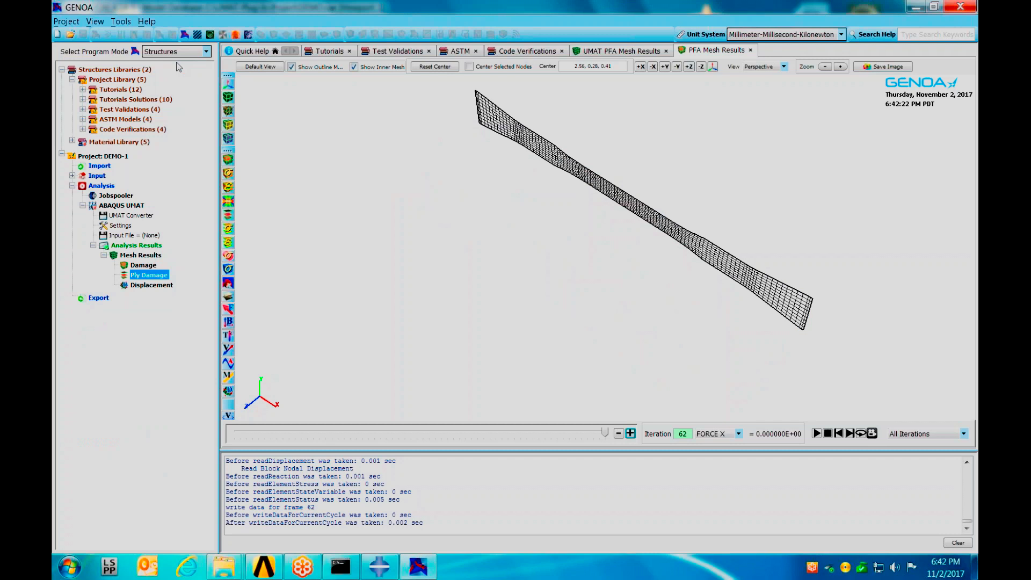